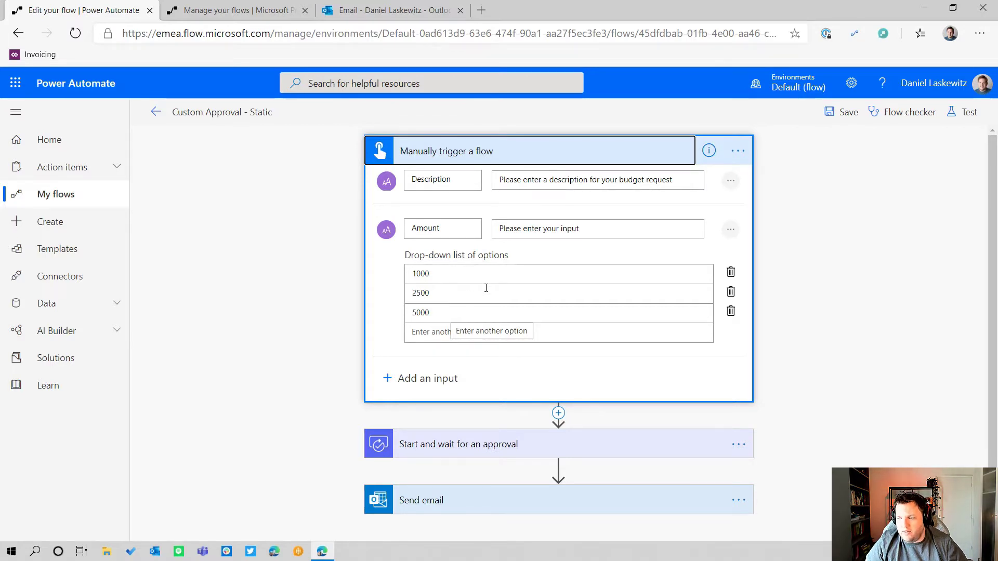
# - Expand the approval step to see the 'Budget request' title and responses 0, 1000, 2500 and 5000
pyautogui.scroll(-1, 842, 166)
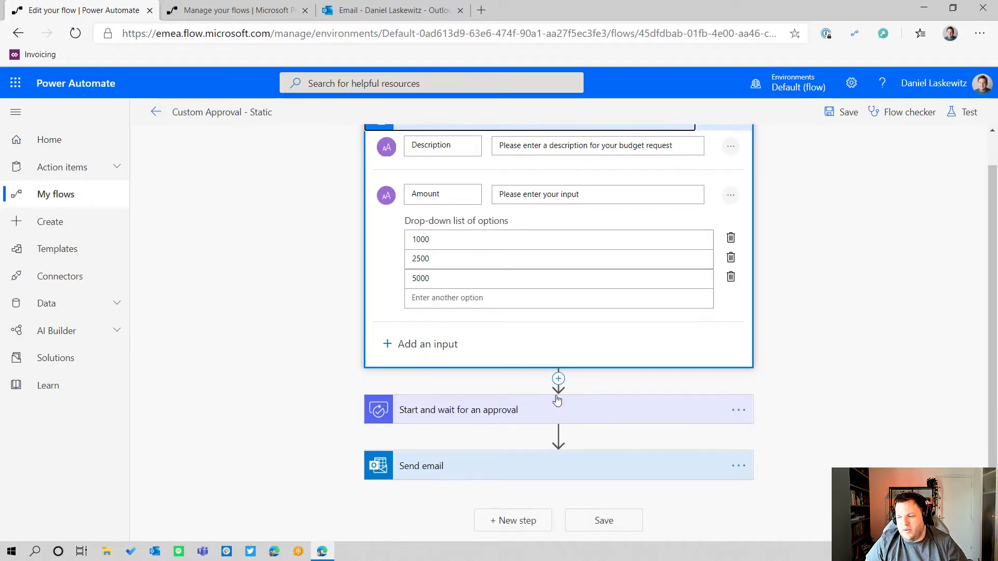
pyautogui.click(583, 404)
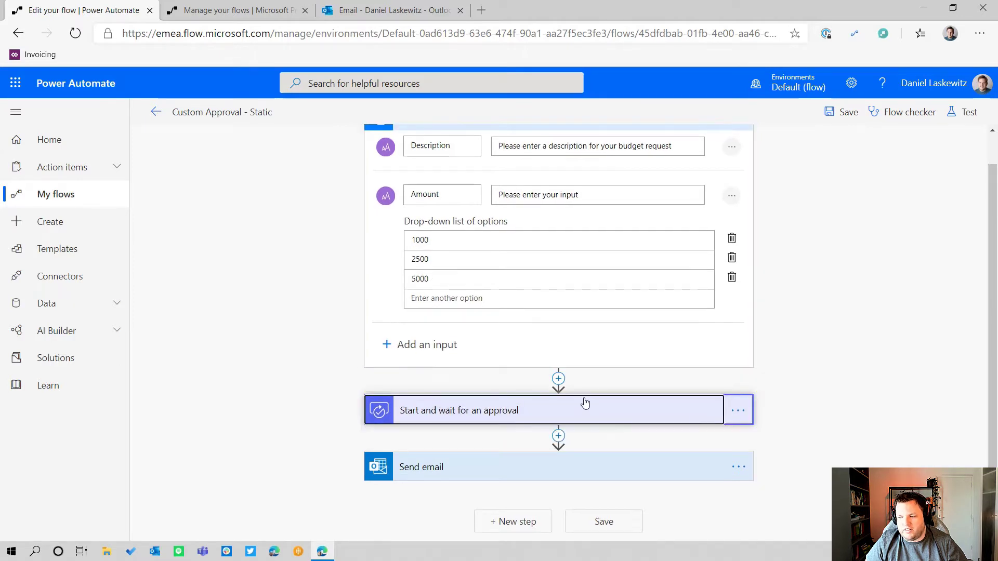
pyautogui.scroll(-4, 593, 343)
pyautogui.scroll(-1, 590, 334)
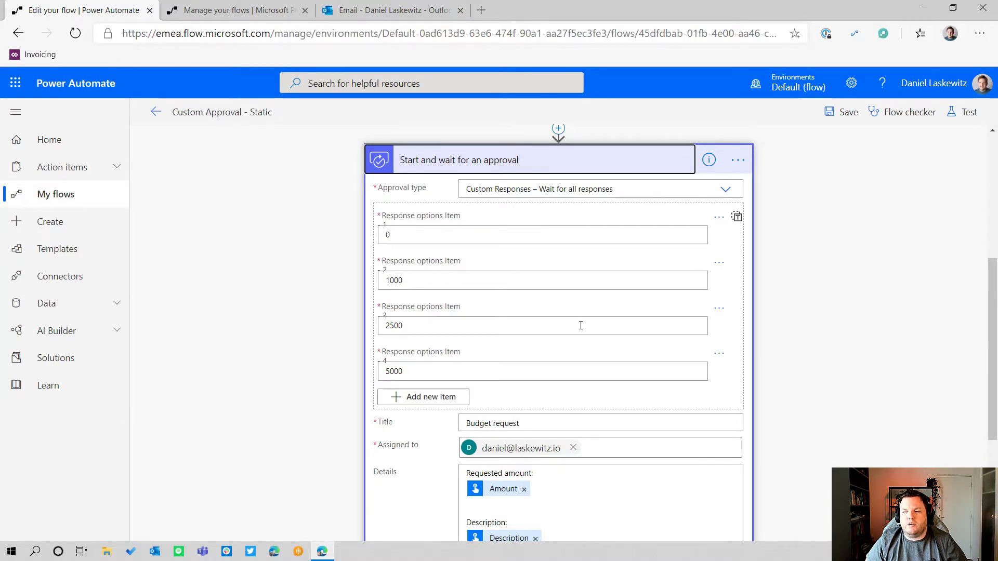
# - Scroll through the trigger and approval cards to review the Details field's Amount and Description tokens
pyautogui.scroll(5, 826, 283)
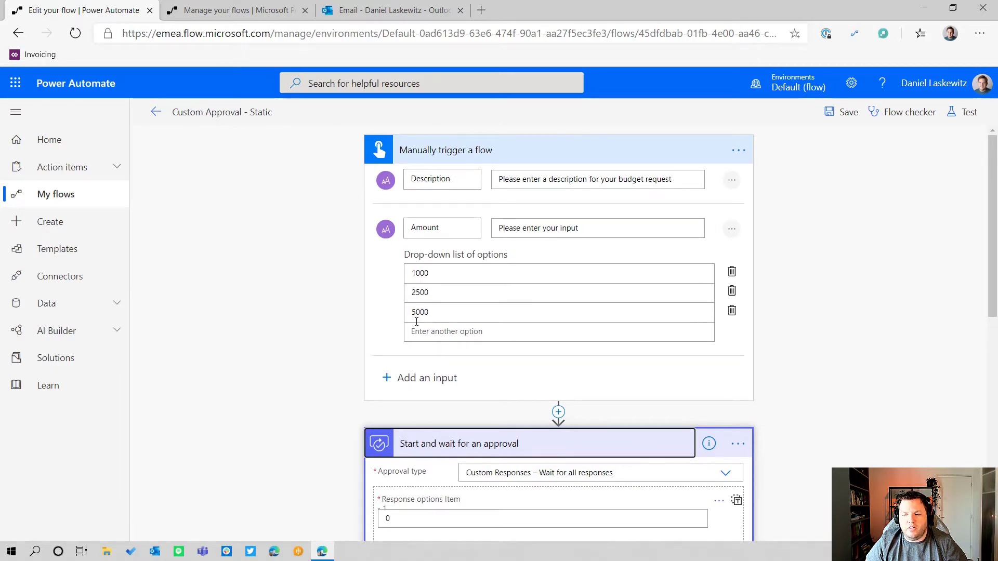
pyautogui.scroll(-3, 420, 314)
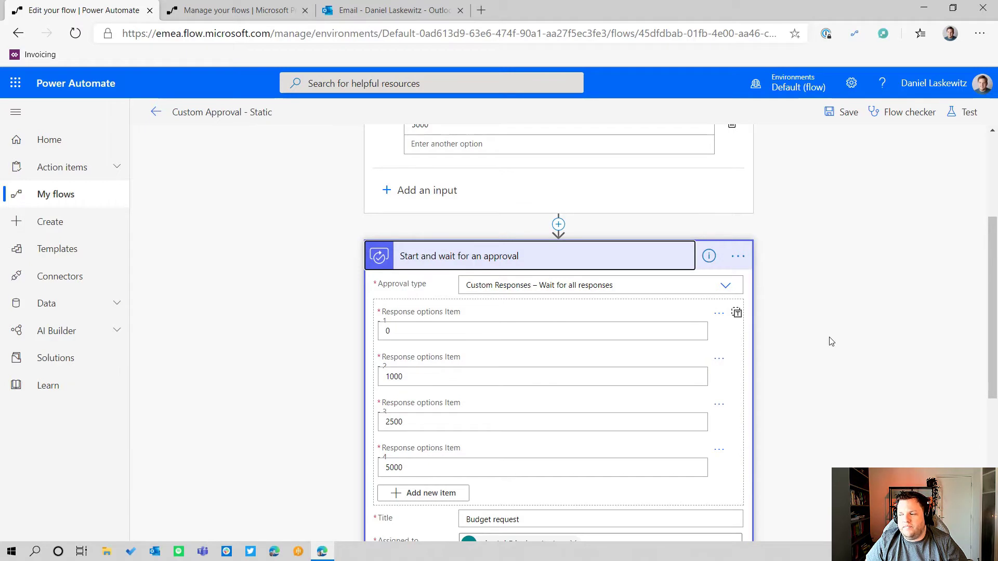
pyautogui.scroll(-4, 501, 334)
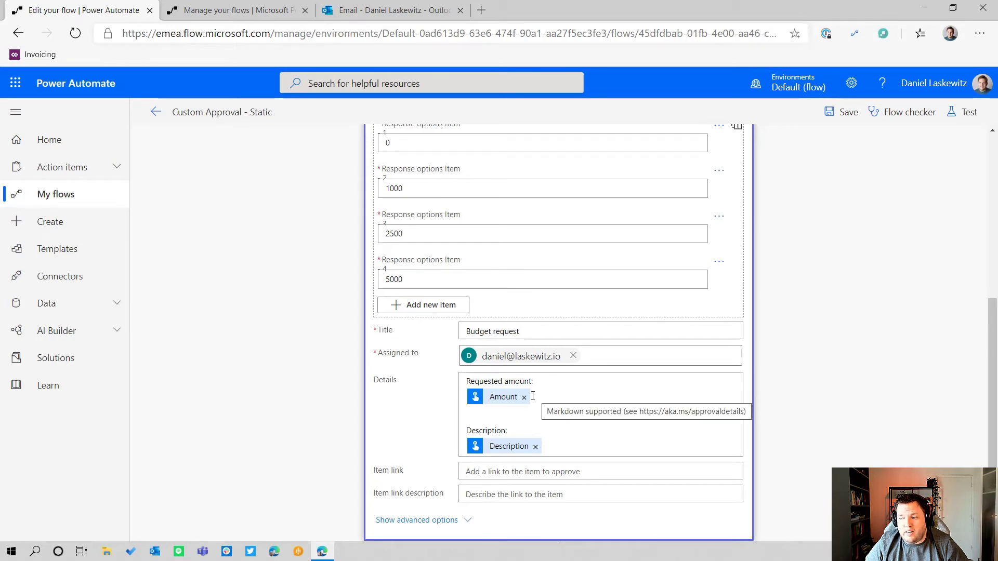
pyautogui.scroll(4, 527, 423)
pyautogui.scroll(3, 527, 423)
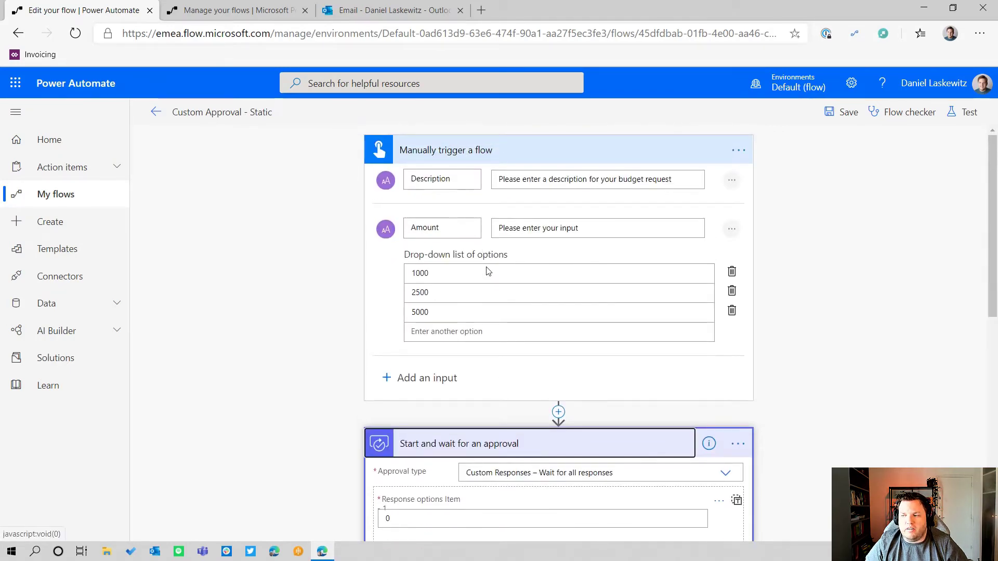
pyautogui.scroll(-8, 556, 414)
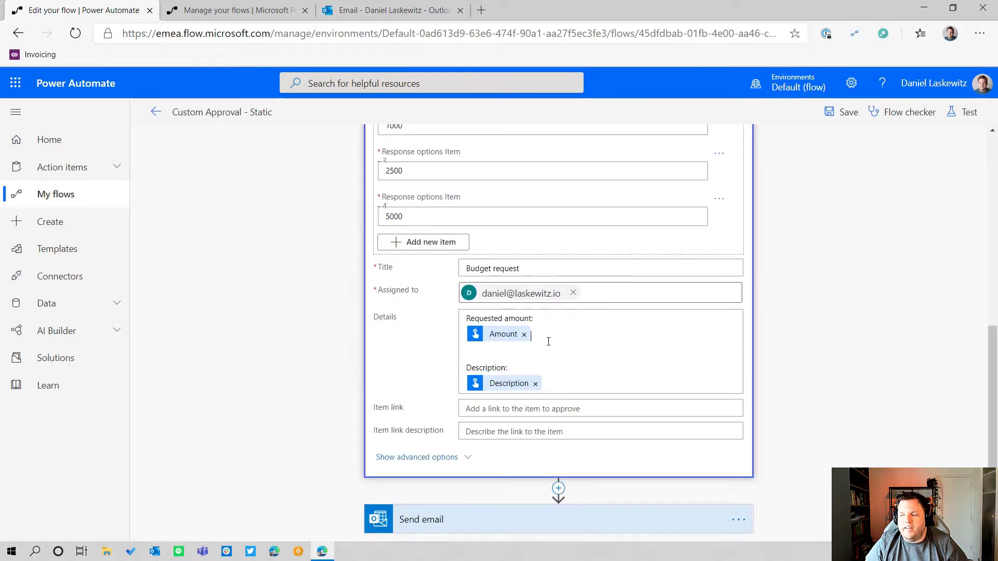
pyautogui.scroll(-2, 919, 332)
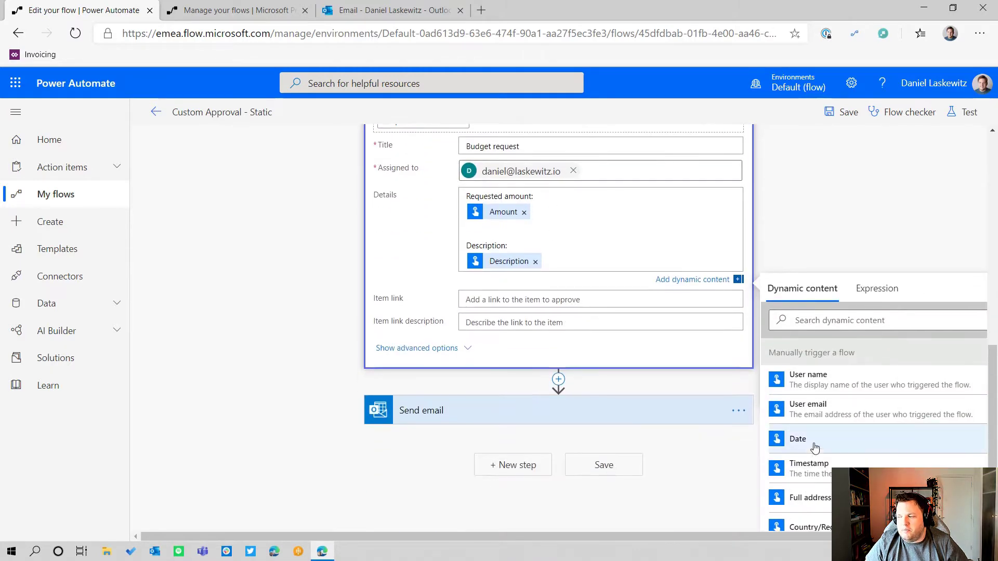
pyautogui.scroll(-4, 826, 404)
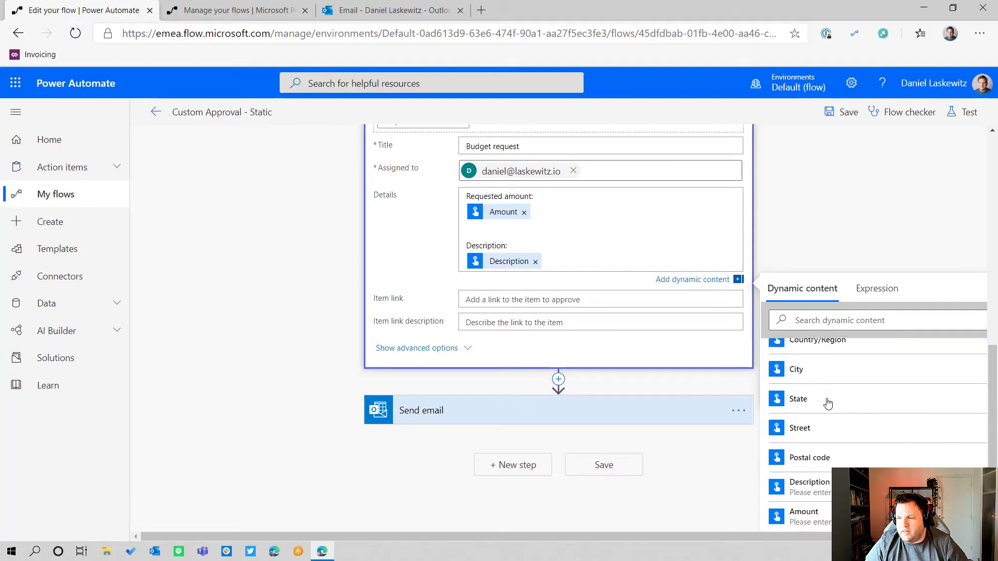
pyautogui.scroll(-1, 826, 406)
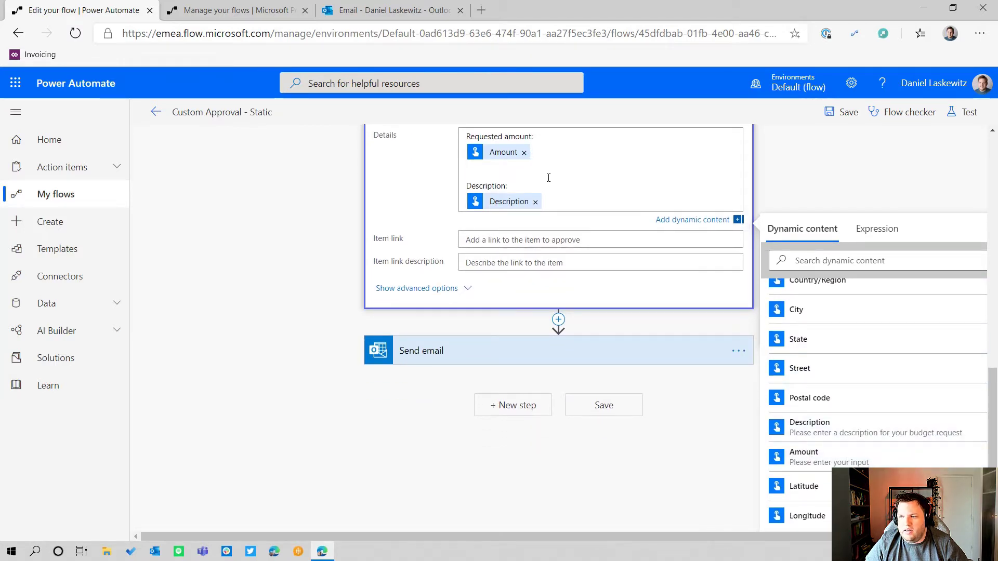
pyautogui.scroll(2, 581, 196)
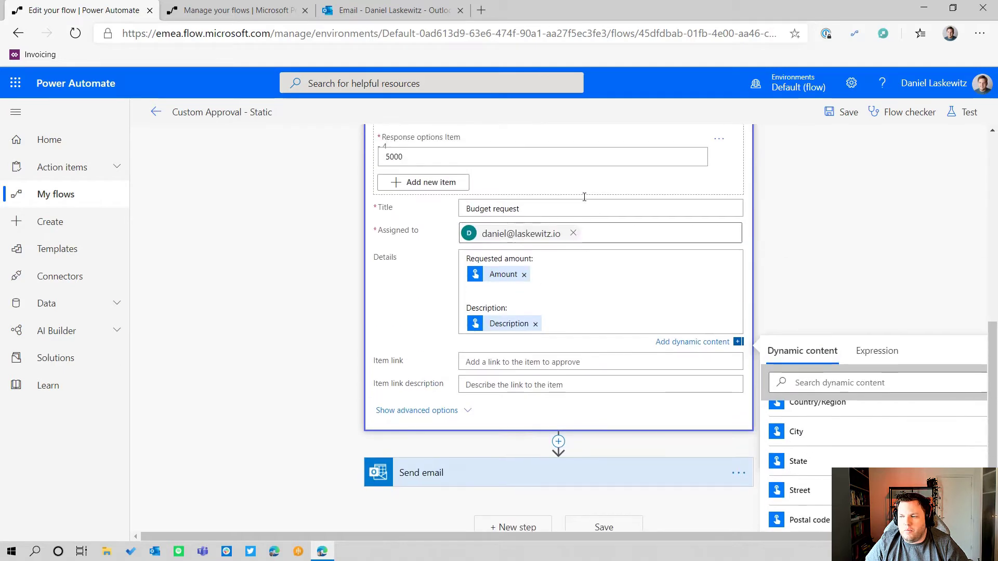
# - Prefix the Details labels 'Requested amount:' and 'Description:' with '# ' as markdown headings
pyautogui.click(471, 290)
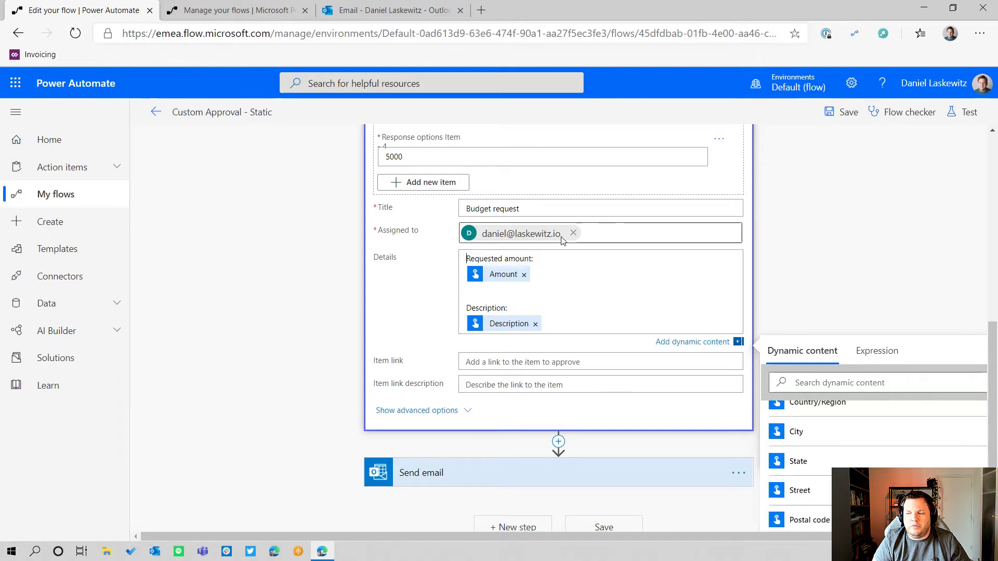
pyautogui.write('#')
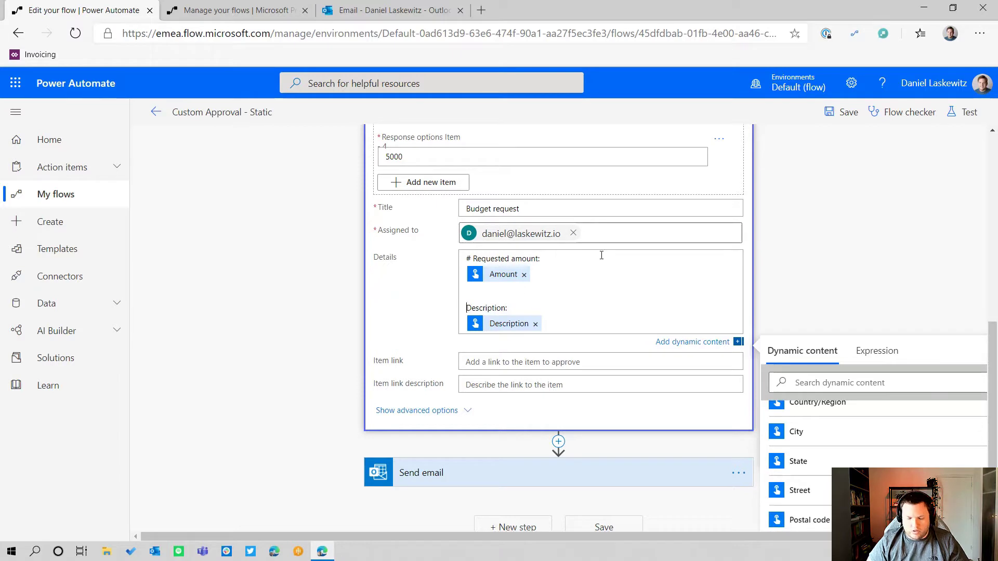
pyautogui.write(' #')
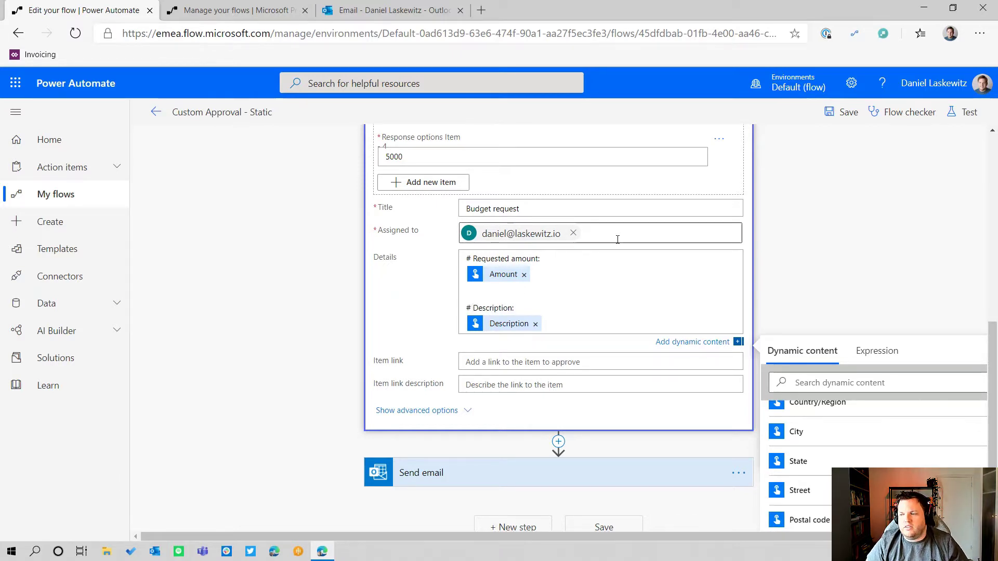
pyautogui.scroll(-3, 595, 289)
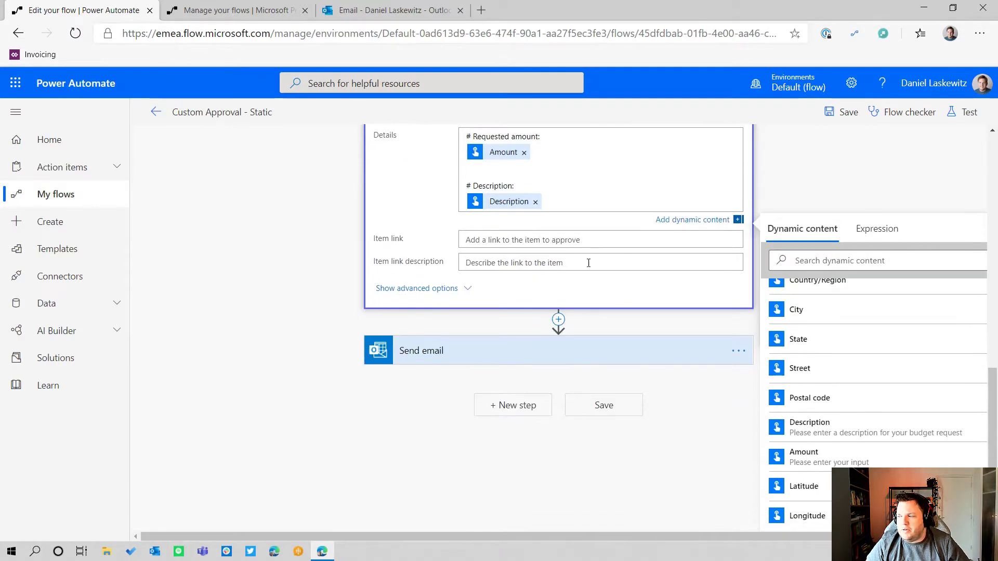
pyautogui.scroll(3, 587, 265)
pyautogui.click(798, 244)
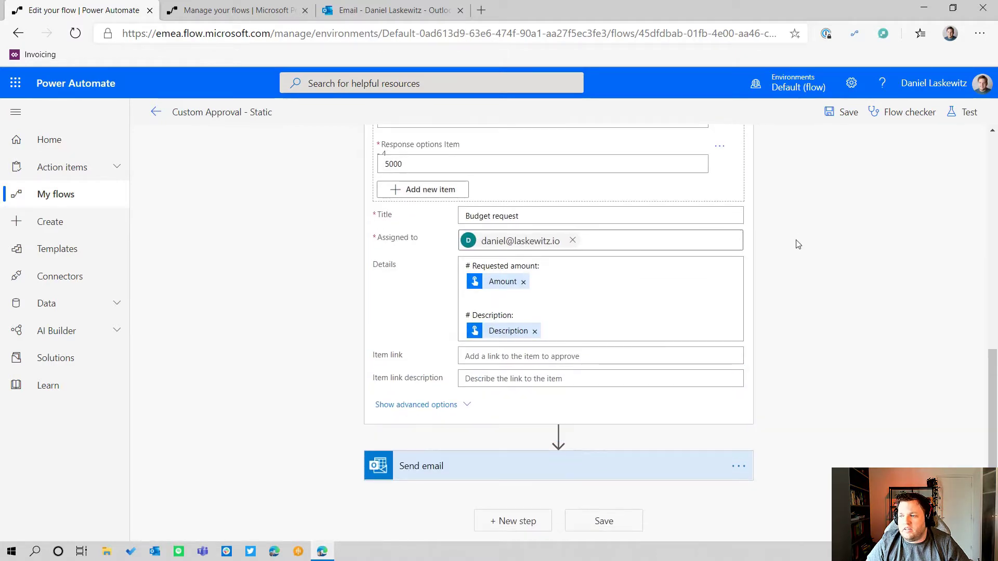
# - Expand the Send email step to check recipient User email, subject 'Budget request completed' and the Outcome body
pyautogui.scroll(4, 799, 289)
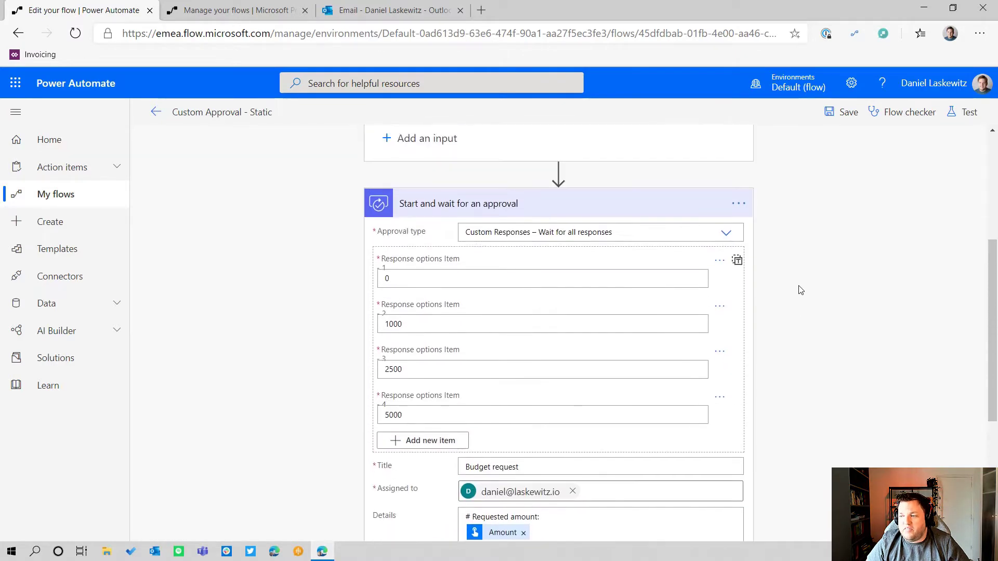
pyautogui.scroll(-4, 801, 290)
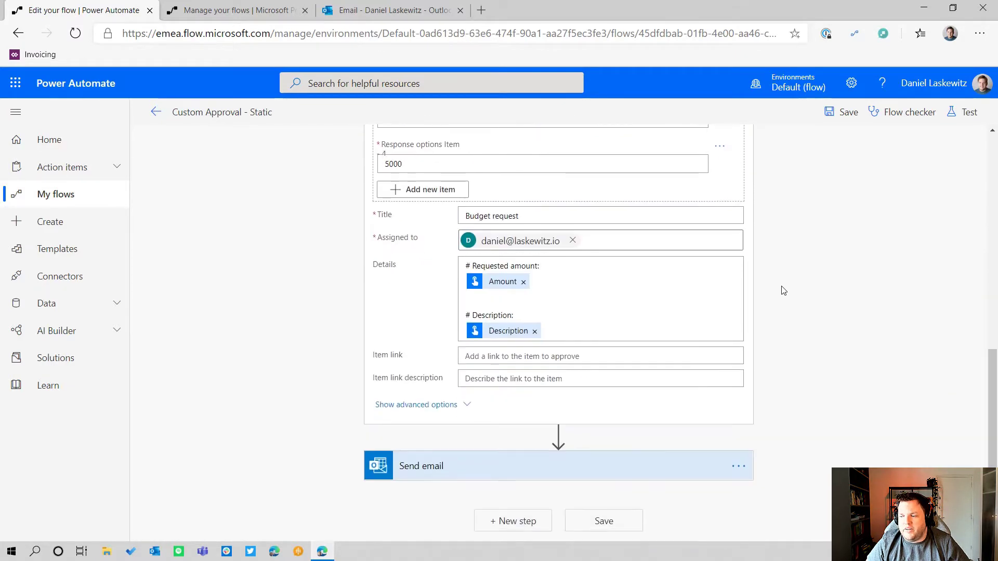
pyautogui.click(475, 472)
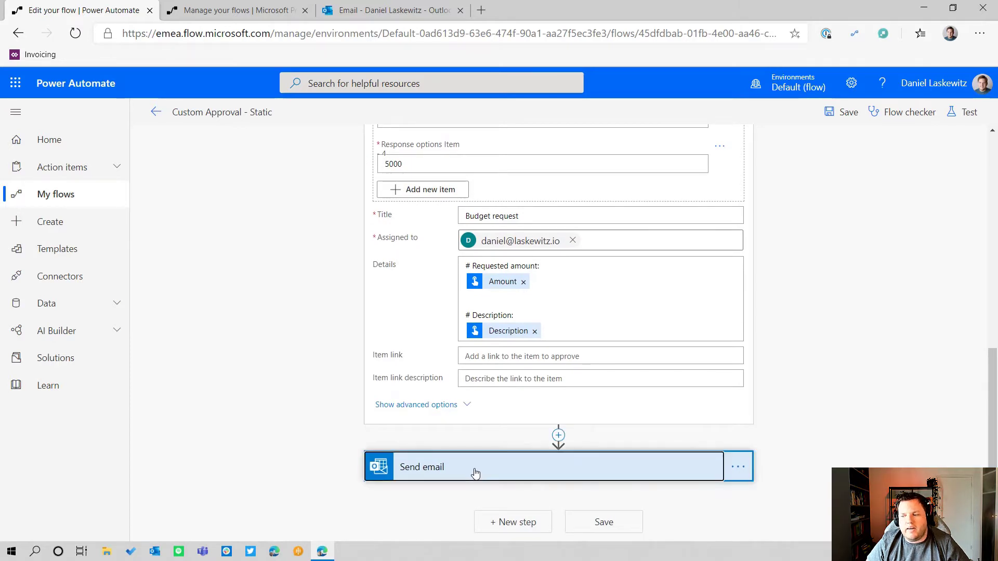
pyautogui.scroll(-3, 819, 350)
pyautogui.scroll(-1, 867, 328)
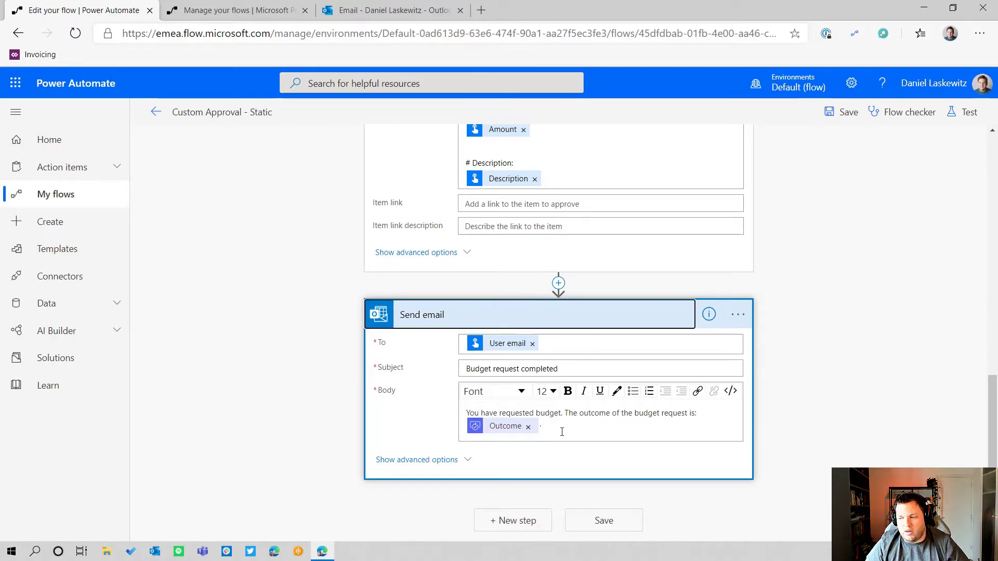
pyautogui.scroll(4, 553, 210)
pyautogui.scroll(-4, 552, 210)
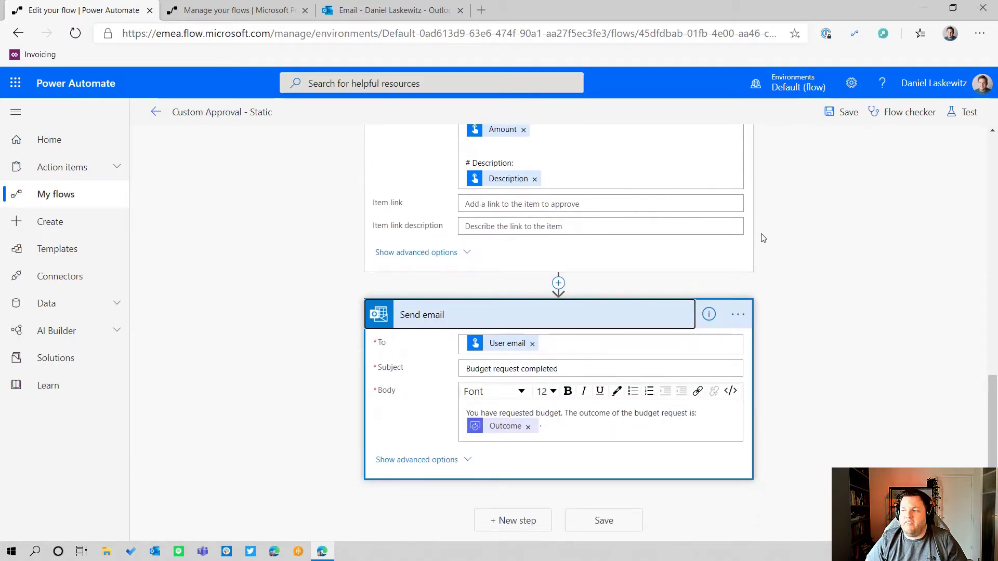
# - Save the flow and start a test in which you perform the trigger action manually
pyautogui.click(960, 119)
pyautogui.click(826, 145)
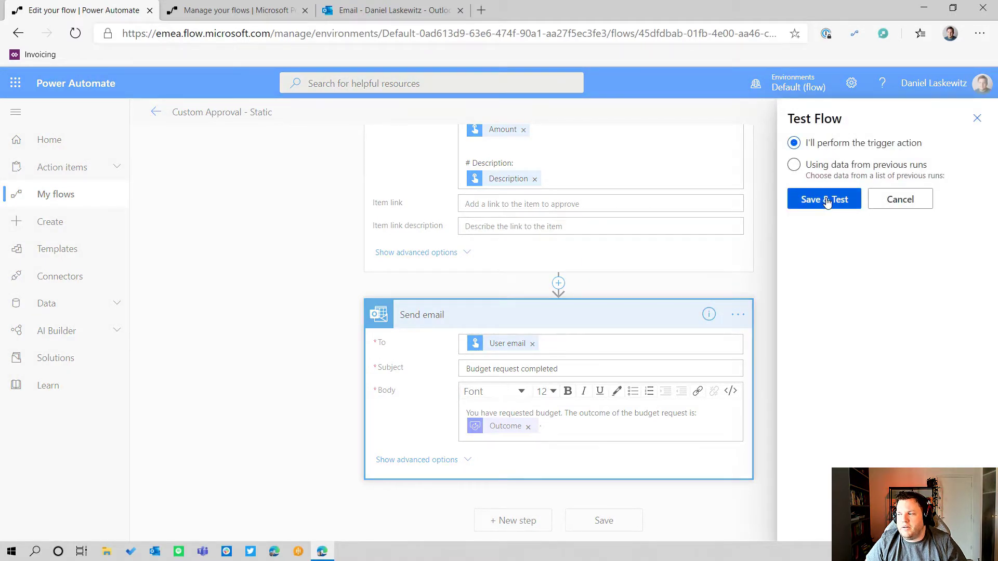
pyautogui.click(828, 199)
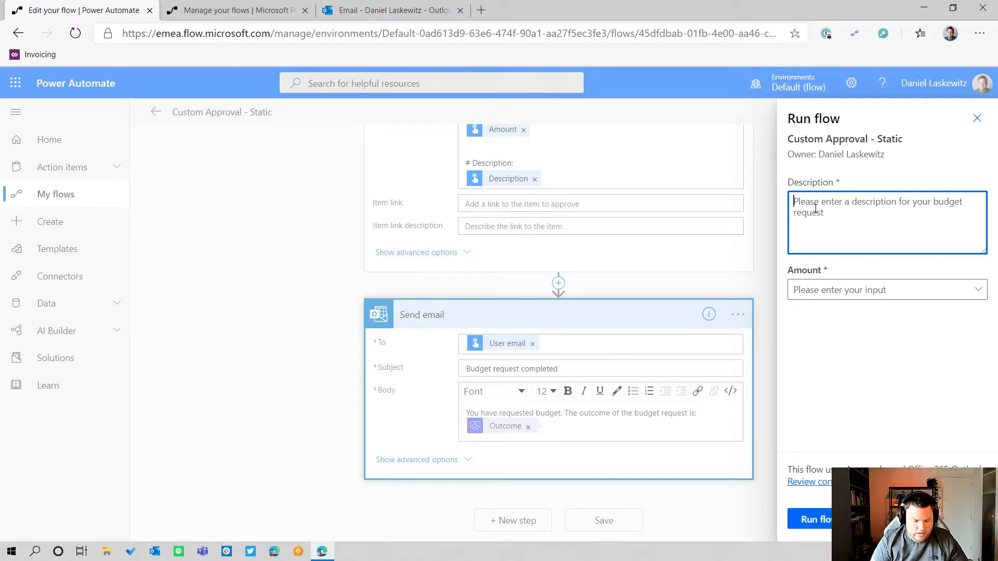
# - Run the test with Description 'I would like budget for my project' and Amount 5000
pyautogui.write('I w')
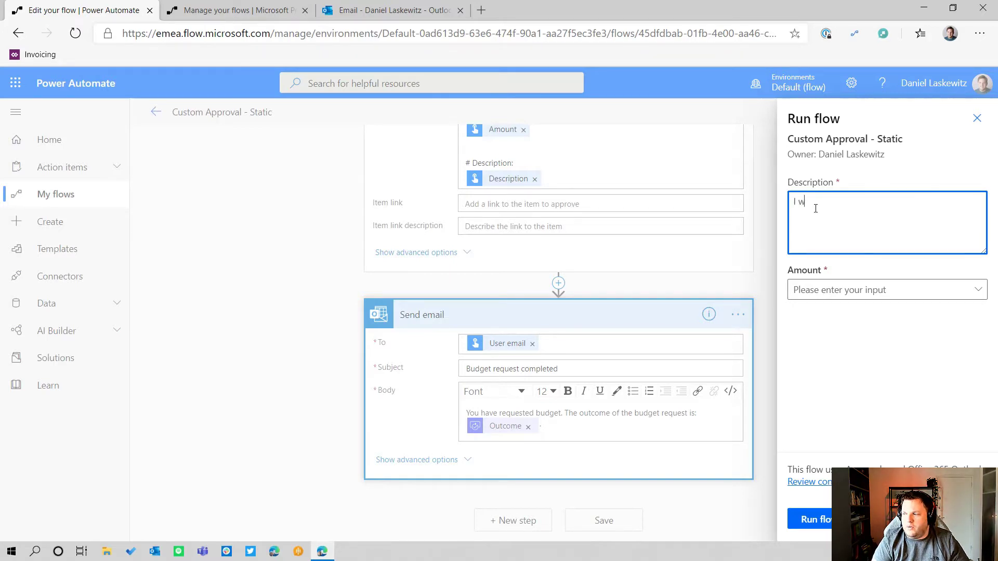
pyautogui.write('ould like budget')
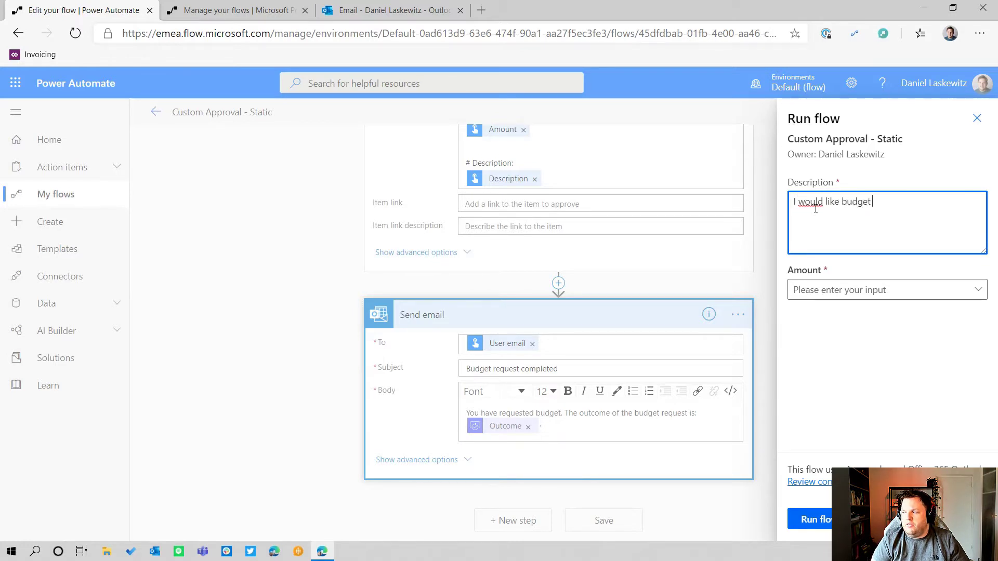
pyautogui.write(' for my project')
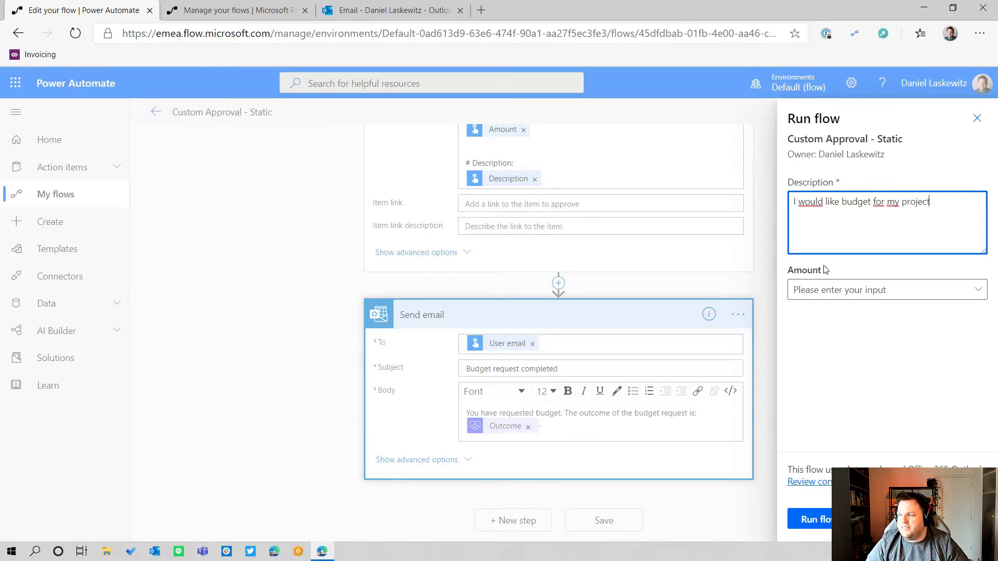
pyautogui.click(846, 296)
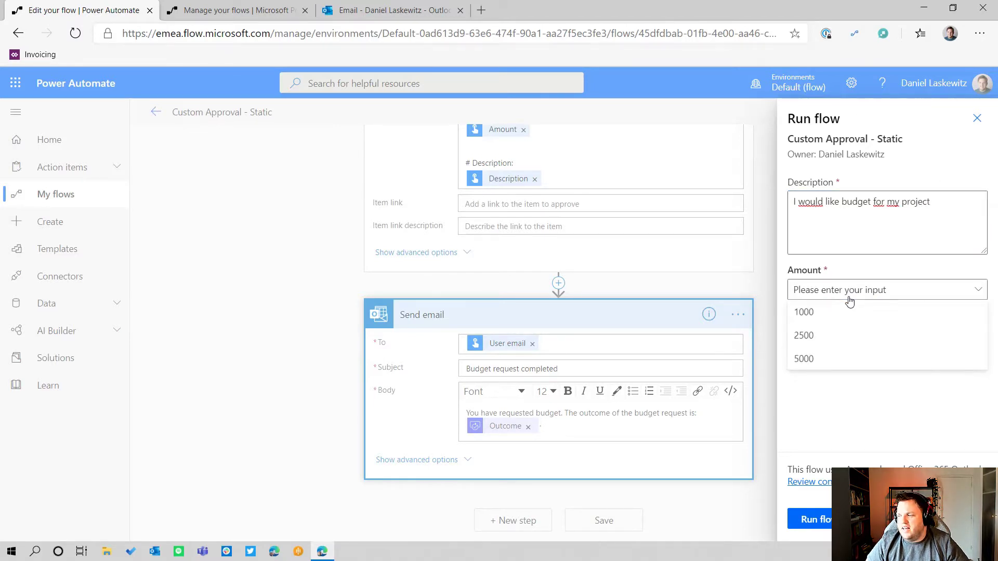
pyautogui.click(814, 359)
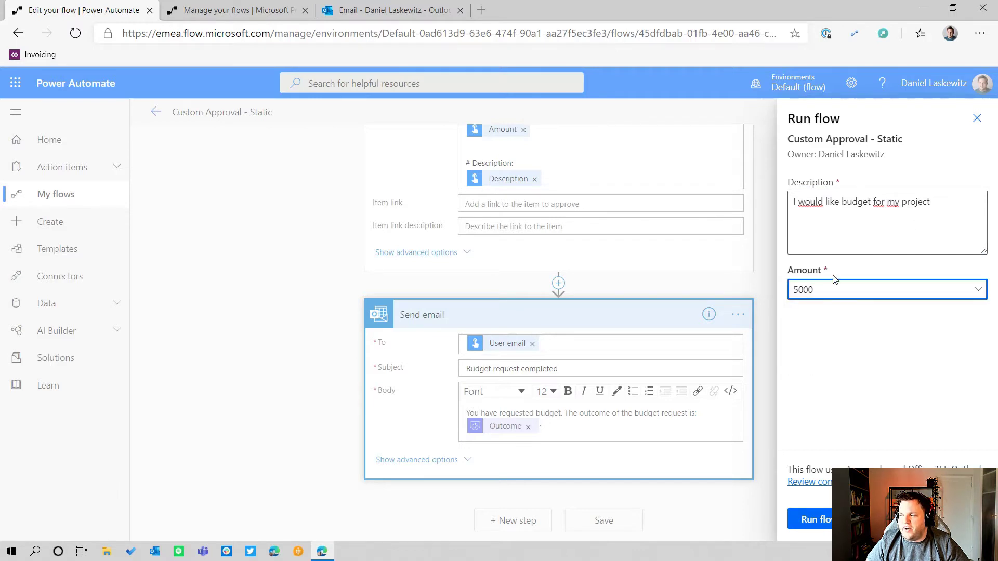
pyautogui.click(831, 289)
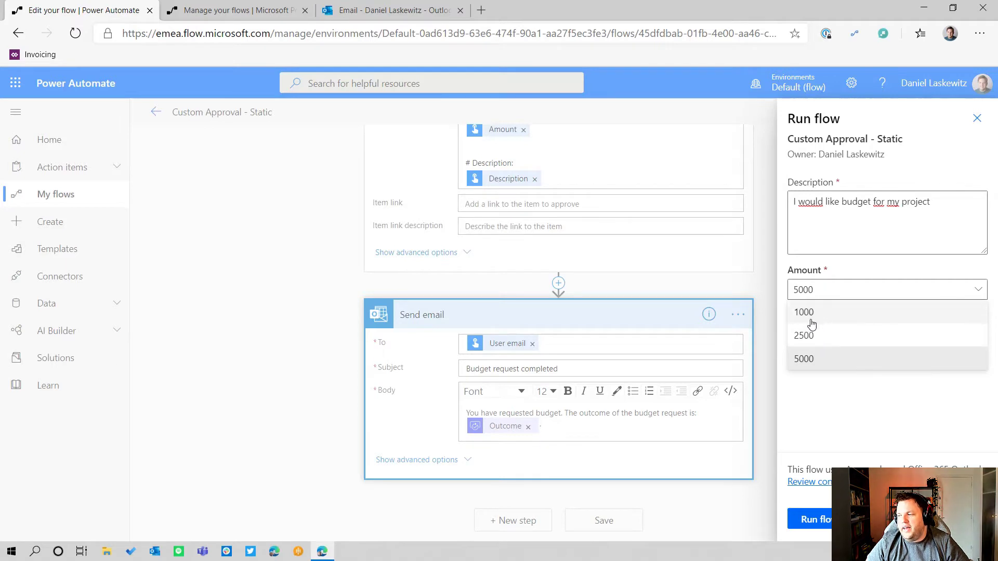
pyautogui.click(823, 360)
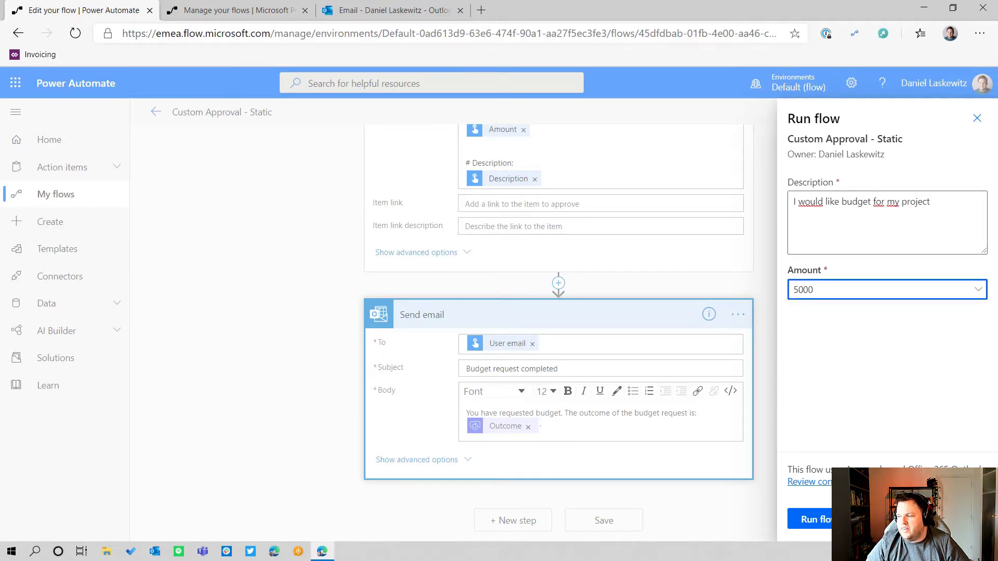
pyautogui.click(815, 520)
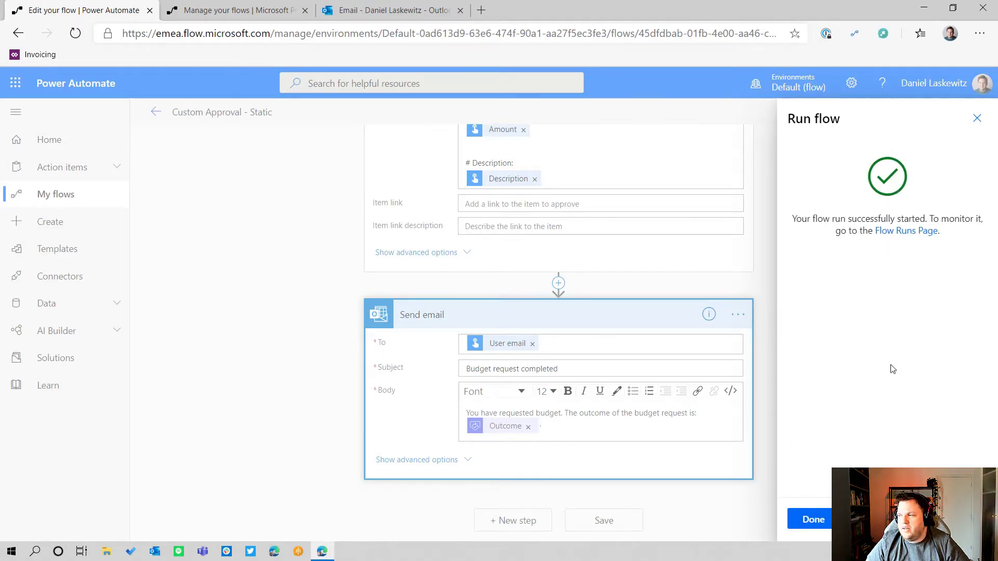
# - Find the new Budget request in Approvals and open its Outlook email offering 0, 1000, 2500 and 5000
pyautogui.click(823, 526)
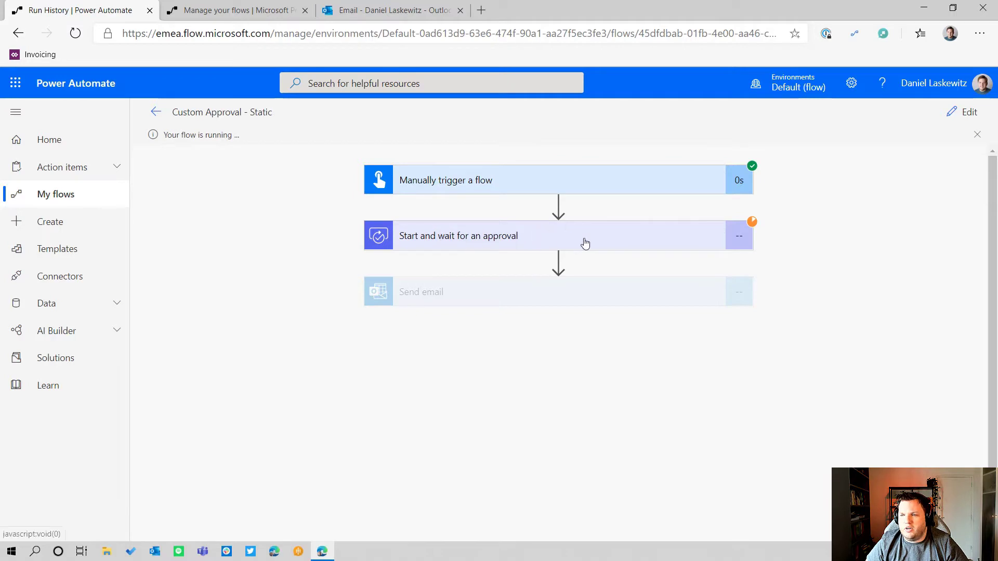
pyautogui.click(264, 6)
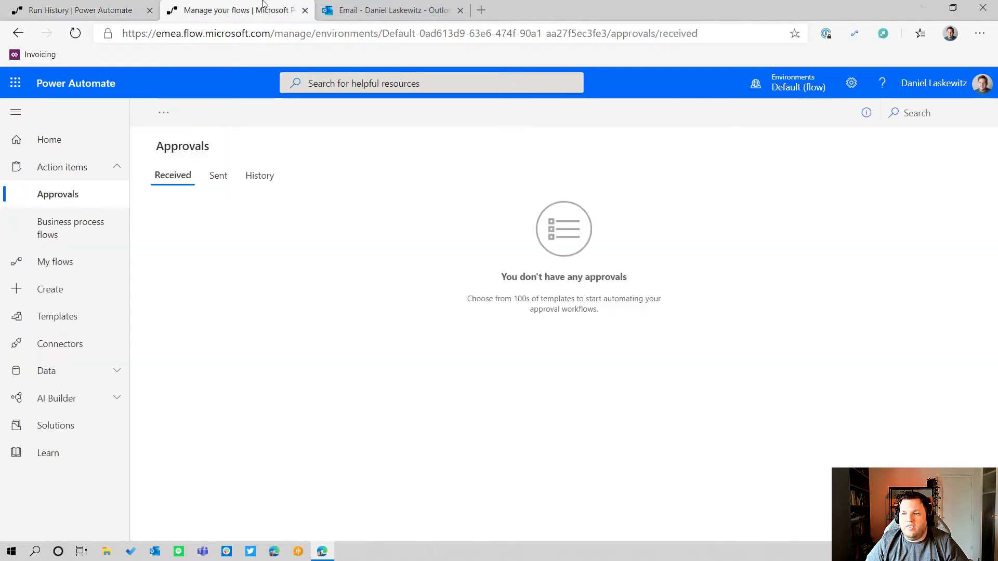
pyautogui.click(75, 34)
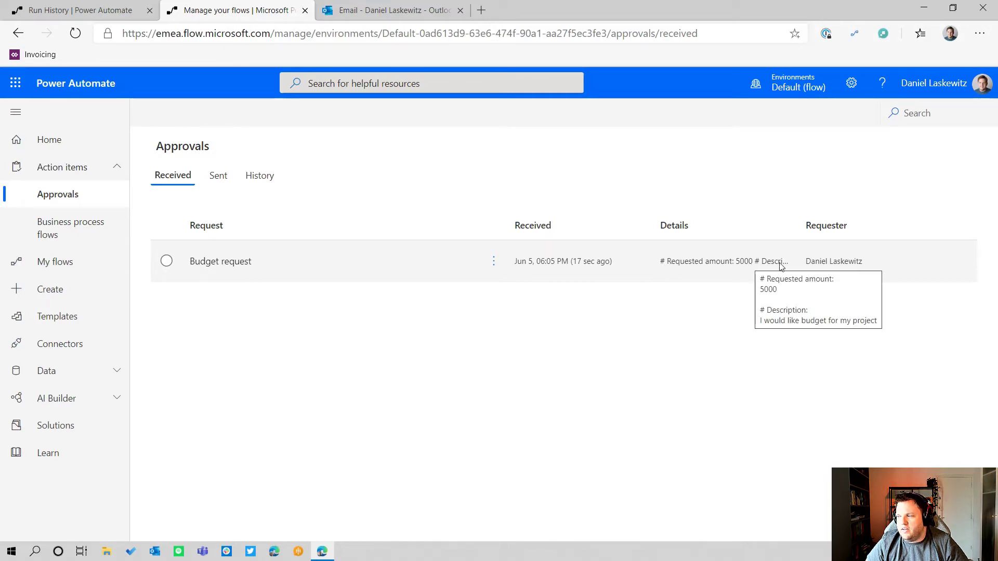
pyautogui.click(212, 272)
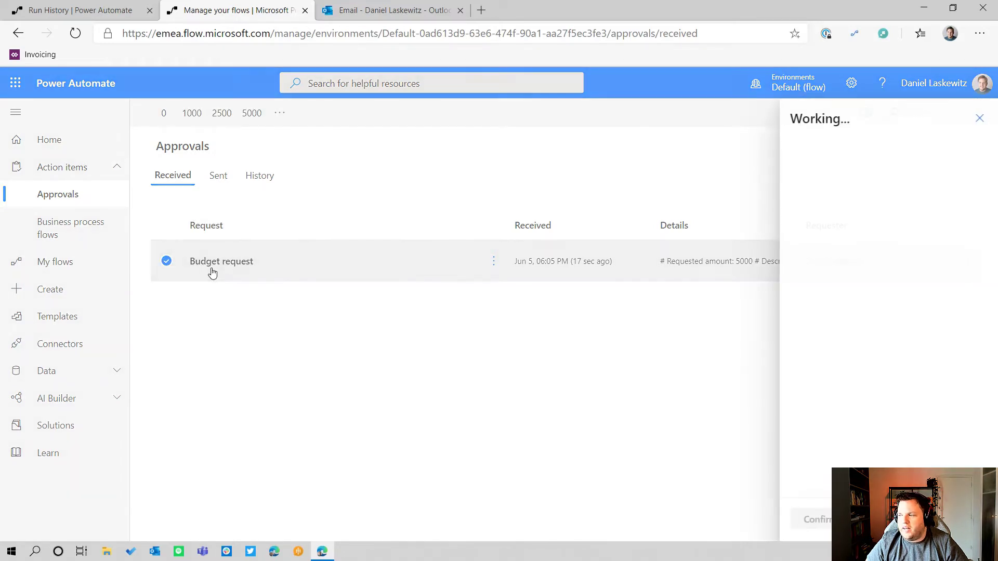
pyautogui.scroll(-2, 895, 283)
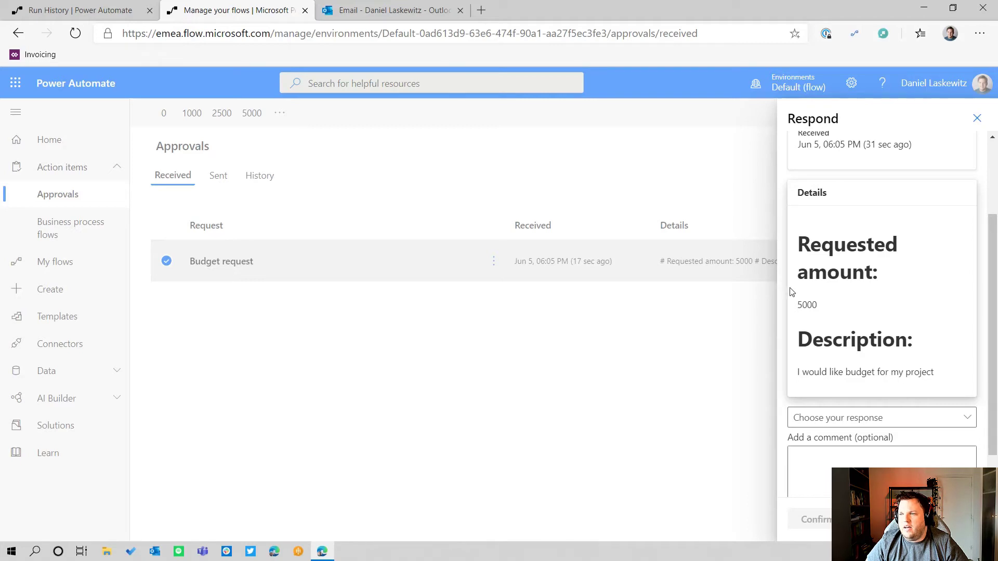
pyautogui.click(405, 11)
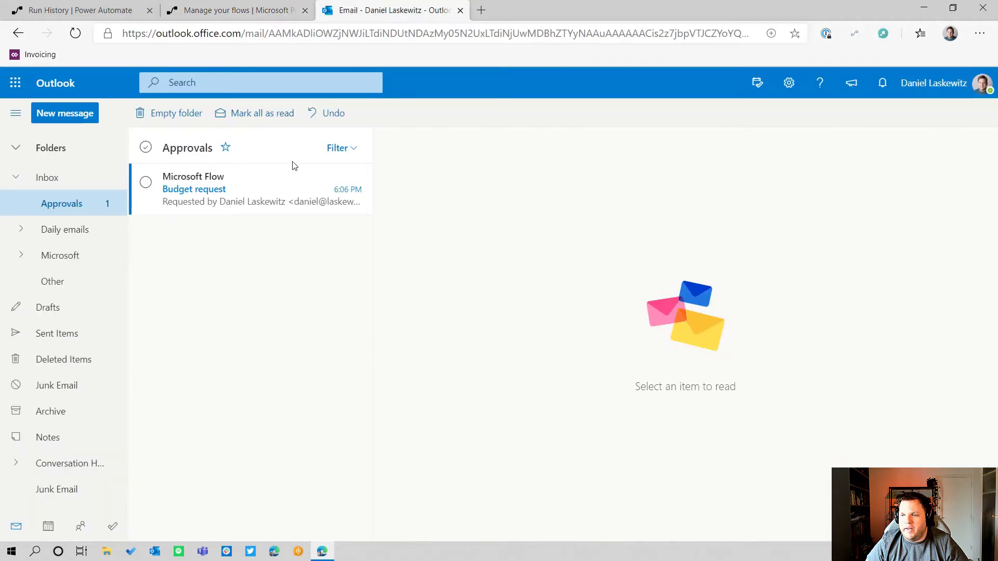
pyautogui.click(278, 169)
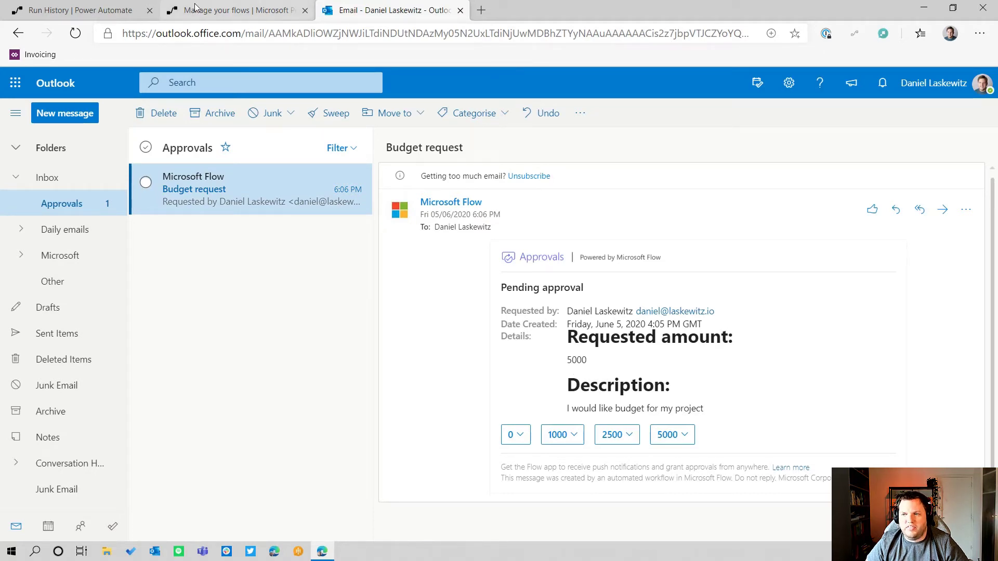
# - Check the Budget request's response options without answering, then view the run waiting at the approval
pyautogui.click(108, 8)
pyautogui.click(237, 10)
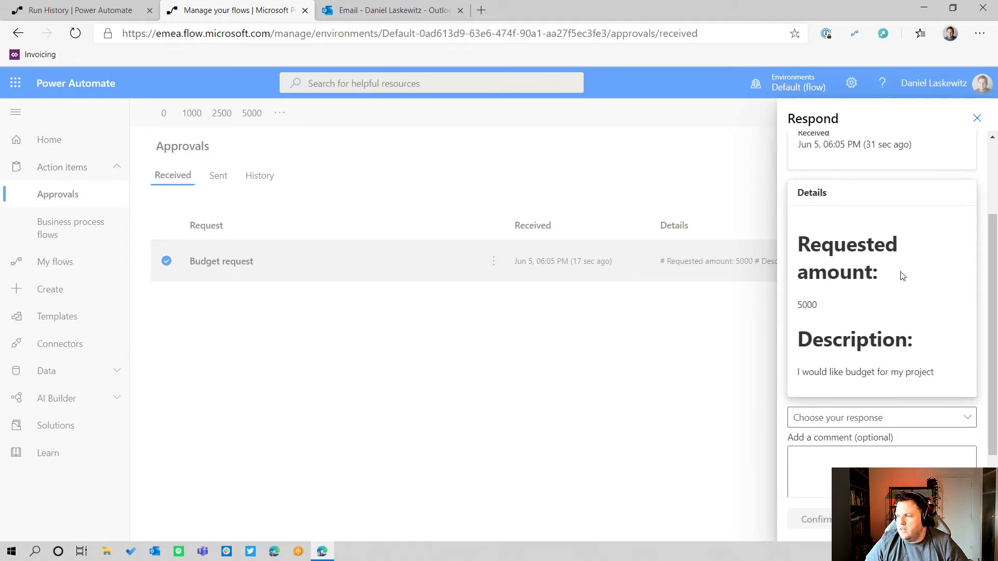
pyautogui.scroll(-1, 882, 263)
pyautogui.scroll(3, 871, 346)
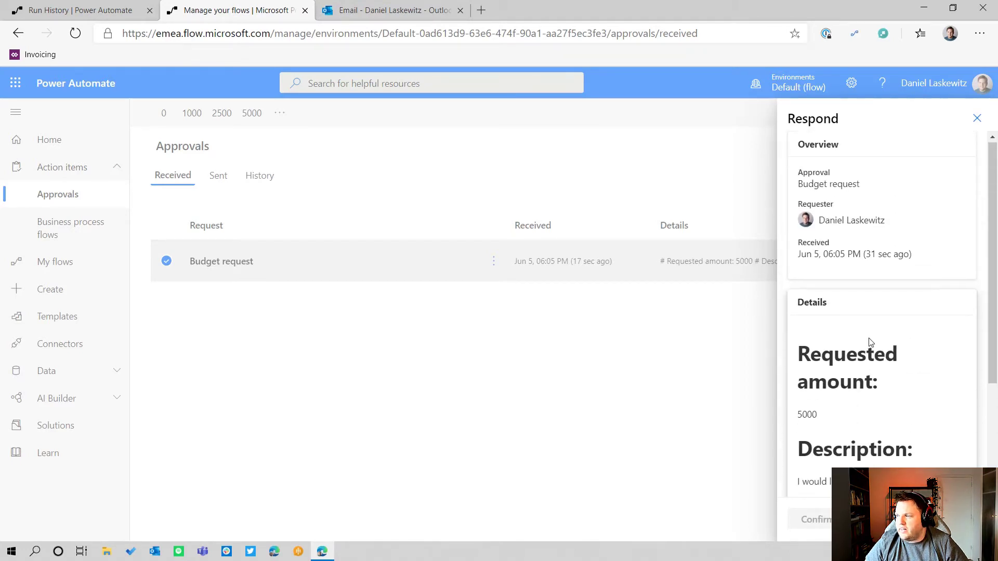
pyautogui.scroll(-3, 871, 343)
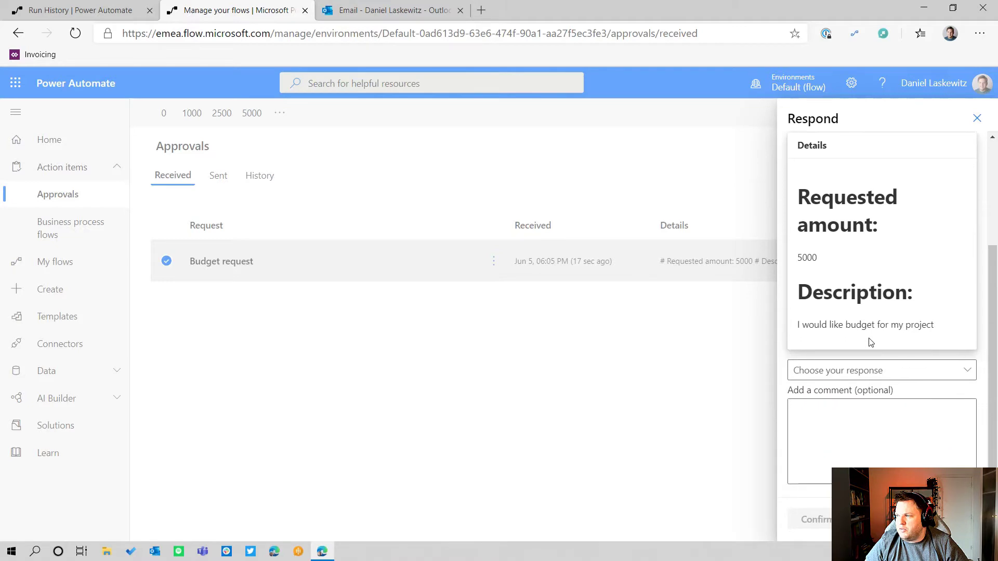
pyautogui.click(869, 376)
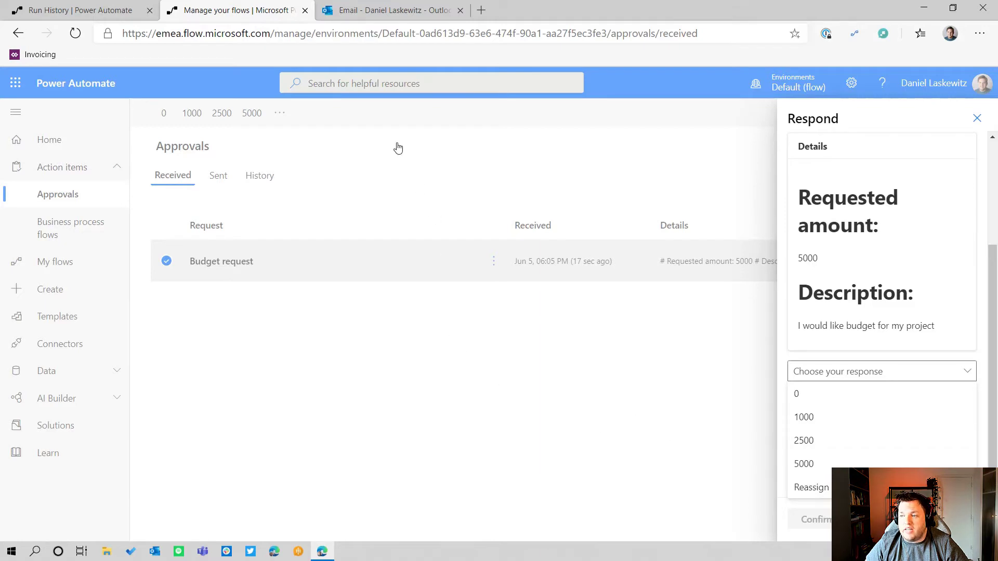
pyautogui.click(397, 175)
pyautogui.click(58, 7)
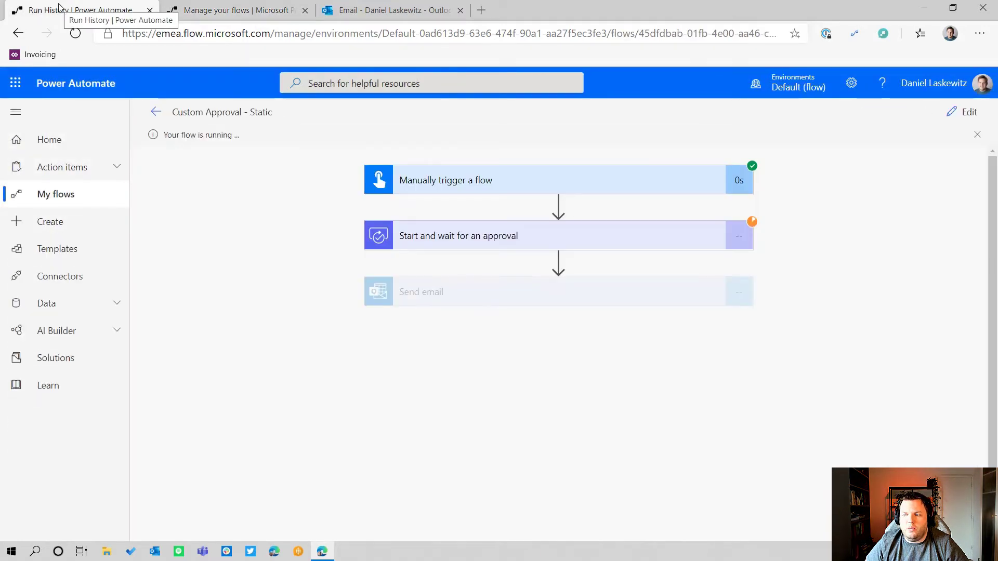
# - Inspect the approval action's advanced options in edit mode, then reopen the Budget request to respond
pyautogui.click(671, 246)
pyautogui.click(971, 112)
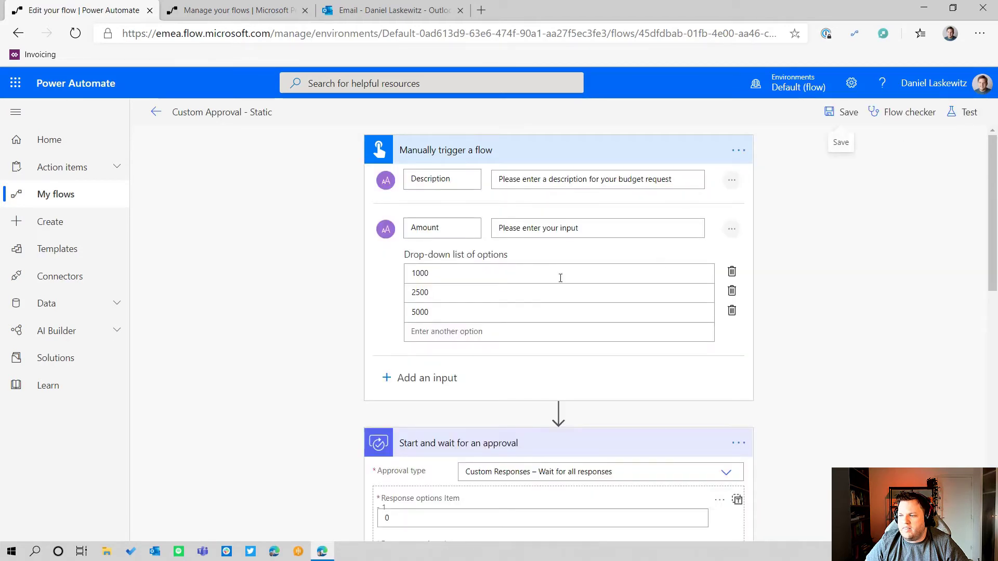
pyautogui.scroll(-5, 559, 276)
pyautogui.scroll(-3, 397, 200)
pyautogui.scroll(3, 647, 194)
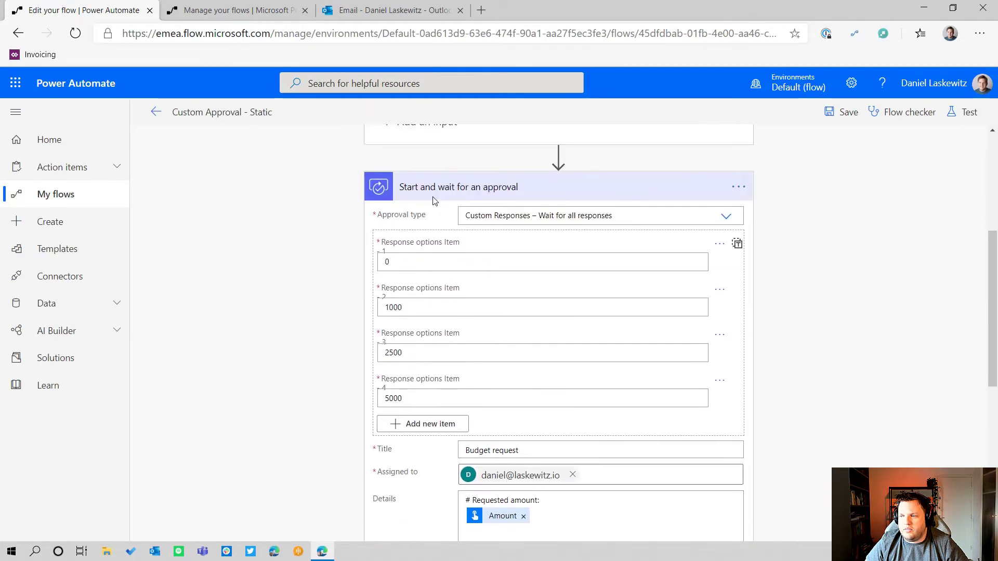
pyautogui.scroll(-3, 648, 195)
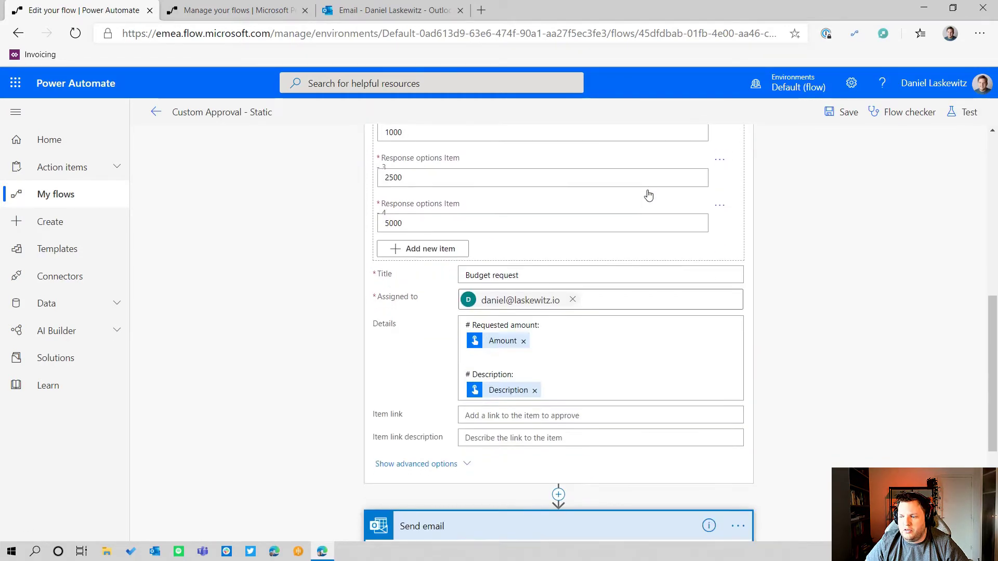
pyautogui.click(429, 457)
pyautogui.scroll(-5, 404, 374)
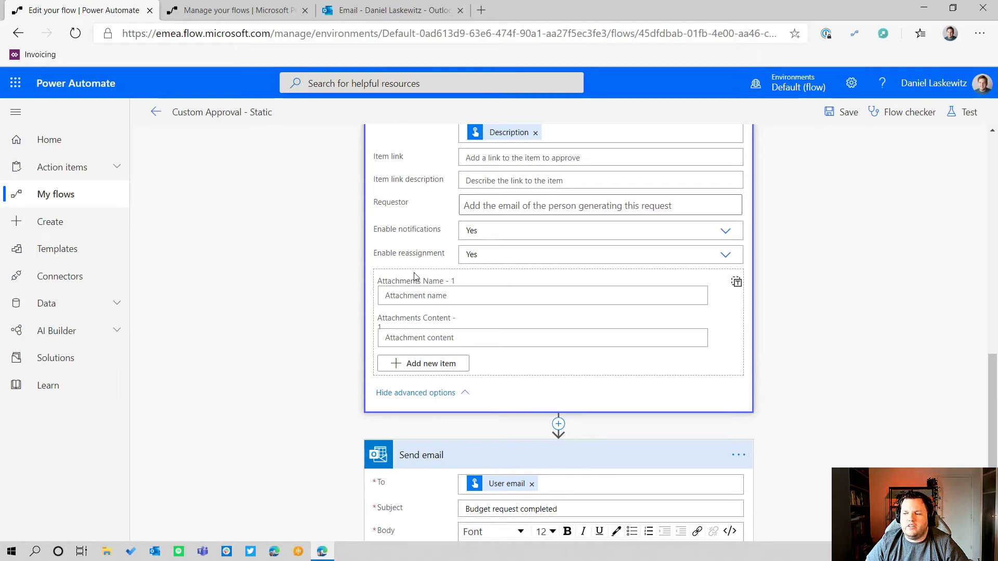
pyautogui.click(226, 10)
pyautogui.click(230, 263)
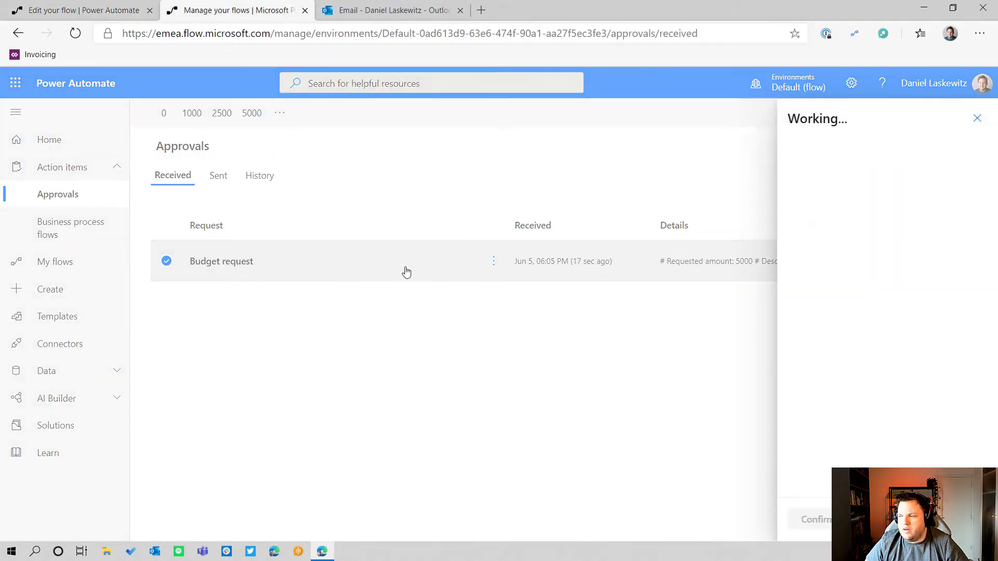
# - Answer the Budget request with 5000 and confirm the response
pyautogui.scroll(-3, 879, 328)
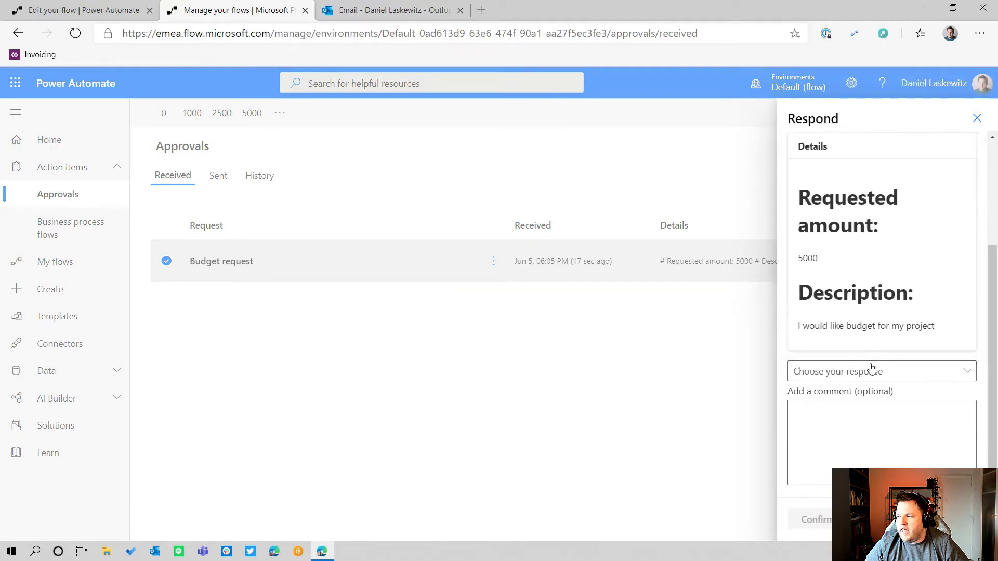
pyautogui.click(877, 372)
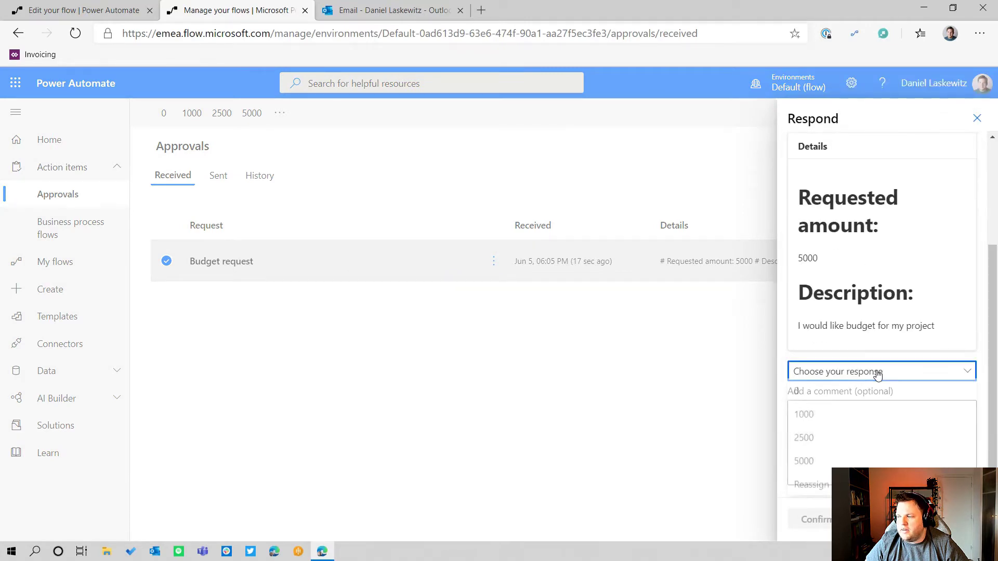
pyautogui.click(822, 464)
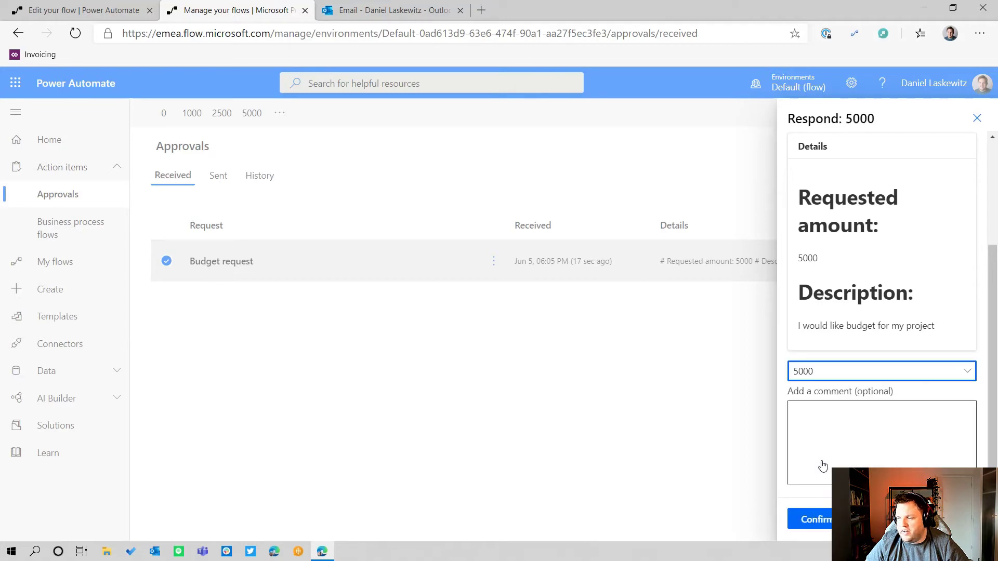
pyautogui.click(819, 521)
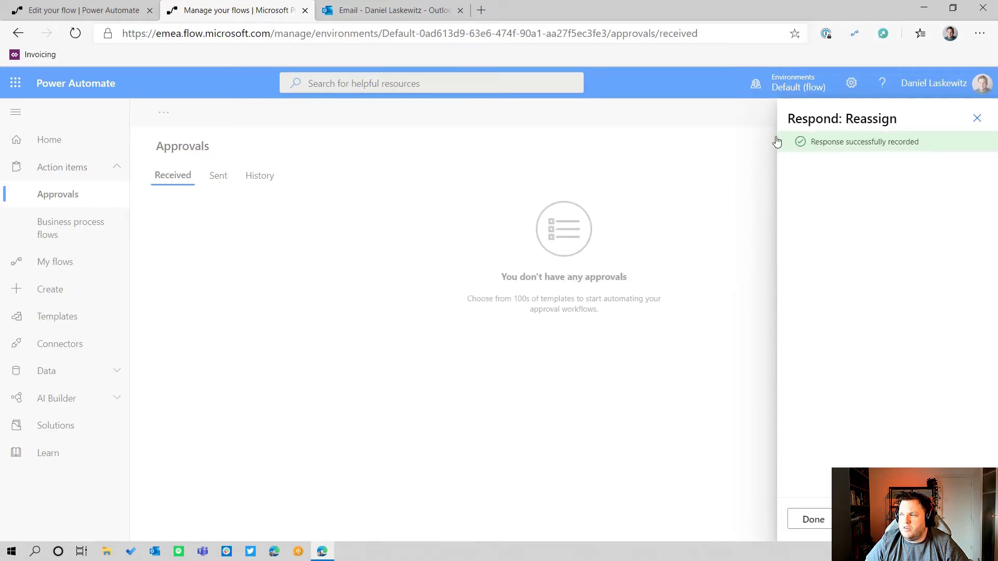
pyautogui.click(813, 521)
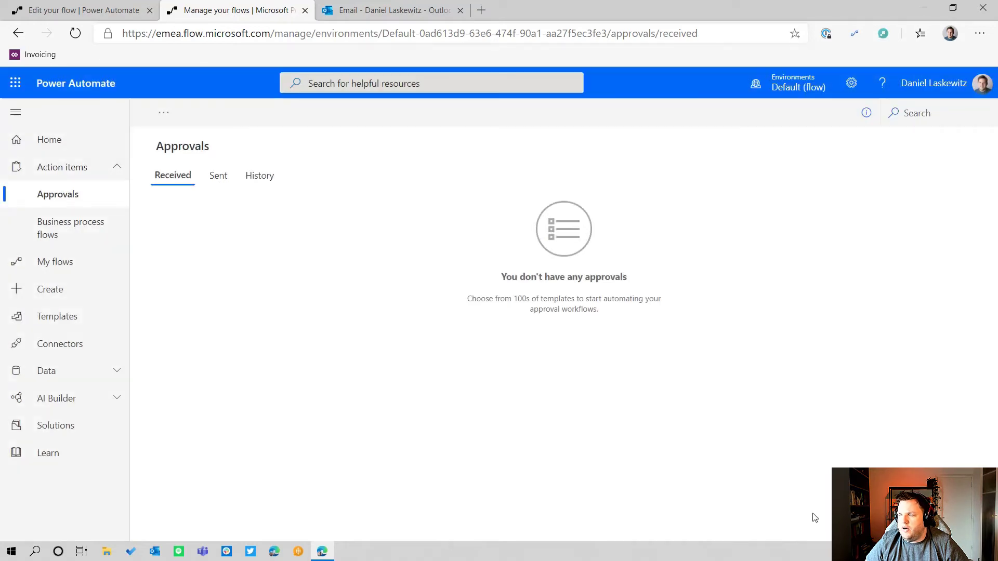
# - Open the most recent run's details from the flow's details page
pyautogui.click(89, 5)
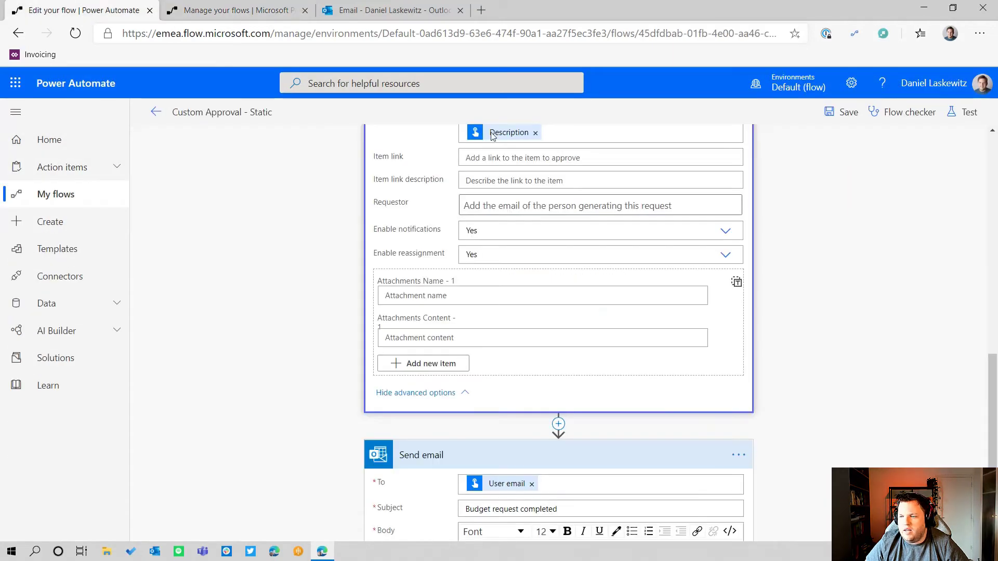
pyautogui.click(156, 111)
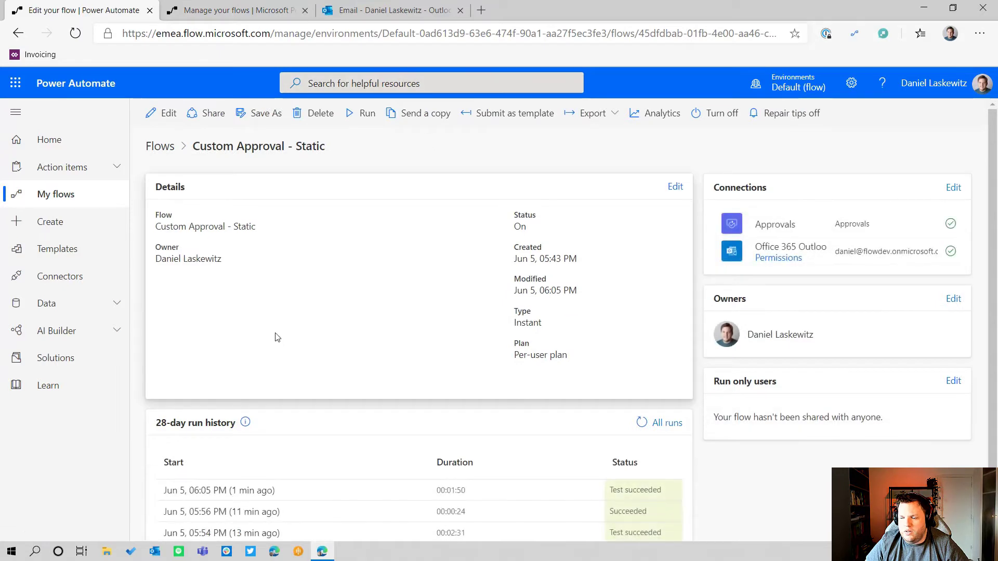
pyautogui.scroll(-1, 266, 280)
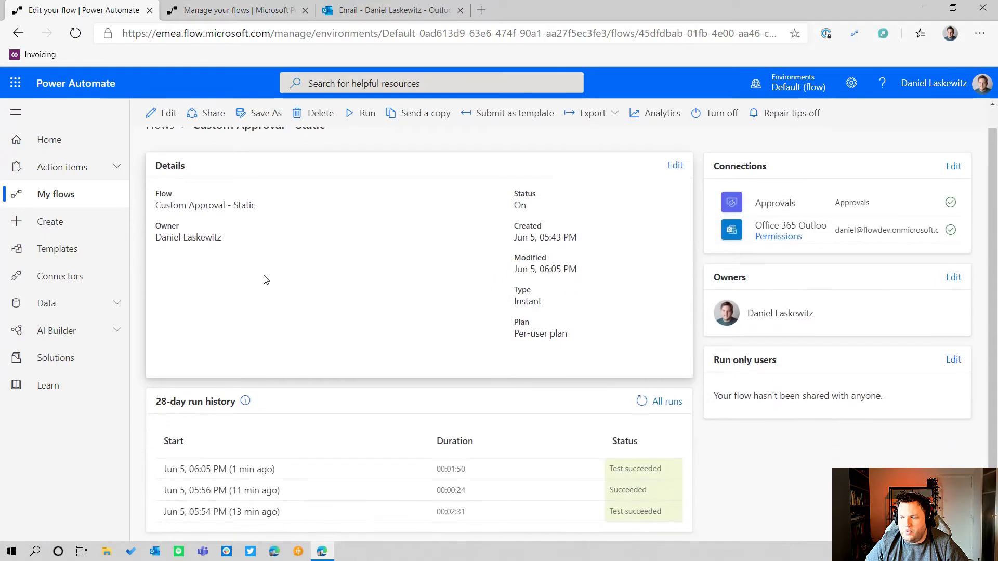
pyautogui.click(223, 470)
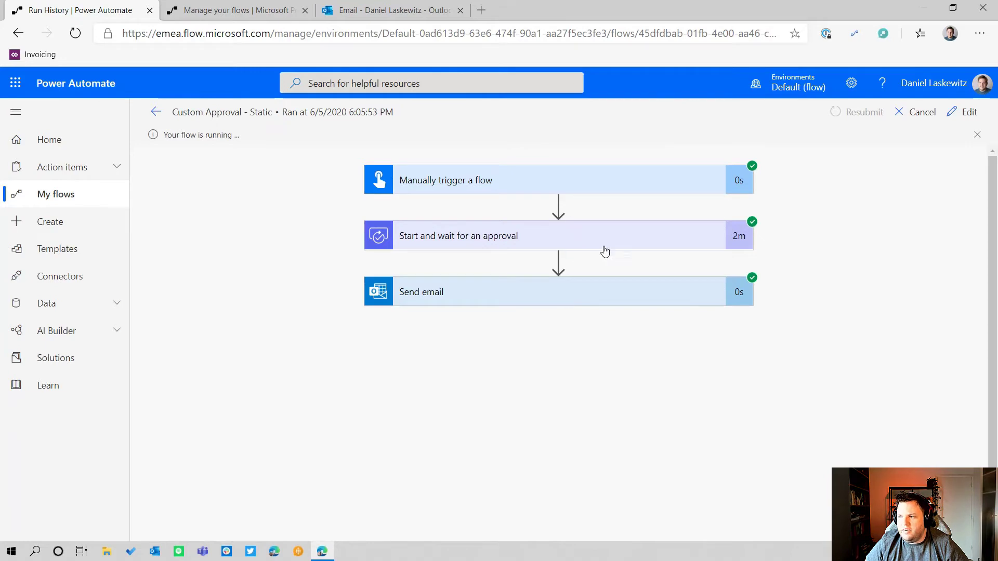
# - Check the approval step's 5000 outcome and the sent email's body, then go to Outlook
pyautogui.click(629, 244)
pyautogui.scroll(-3, 355, 217)
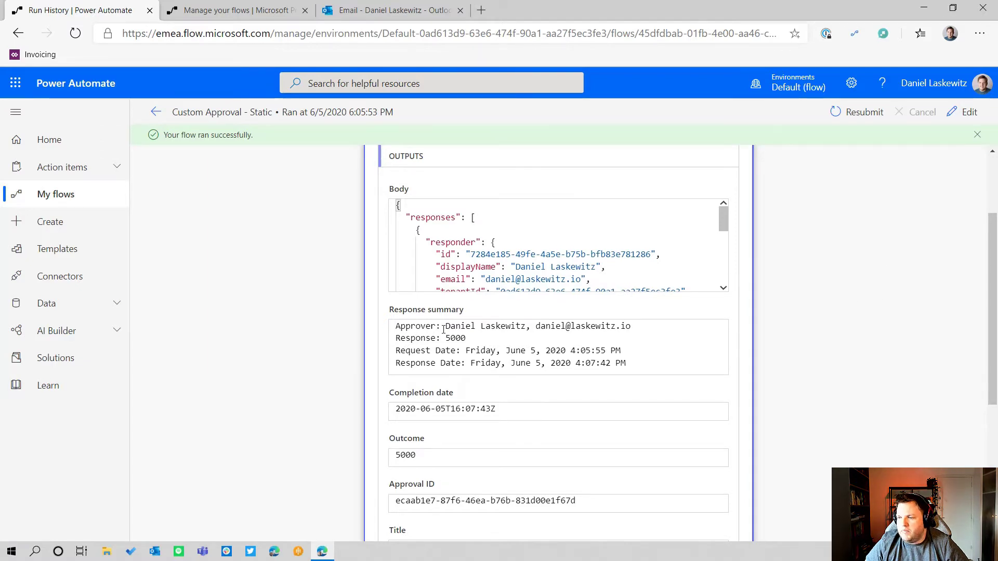
pyautogui.scroll(-5, 928, 338)
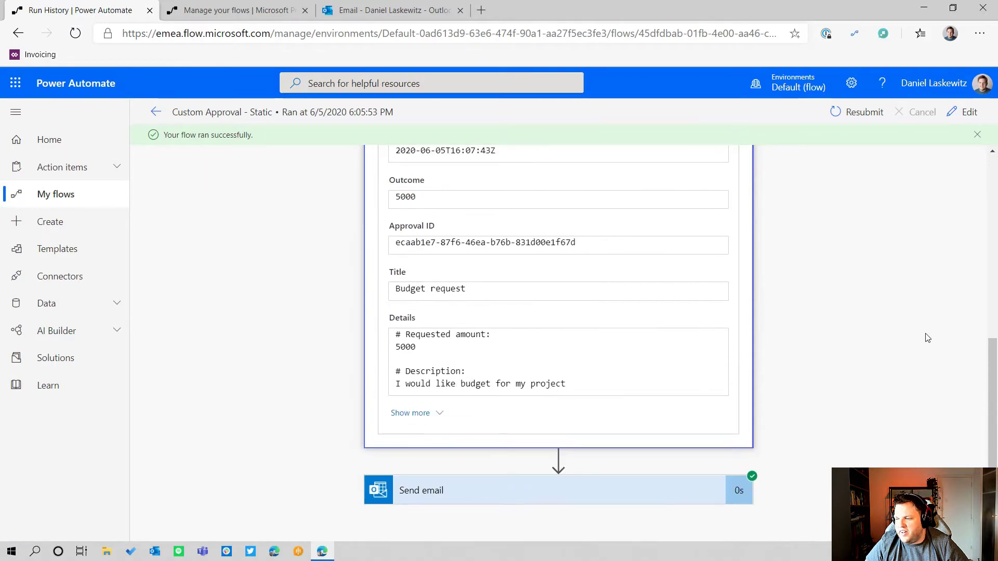
pyautogui.click(628, 485)
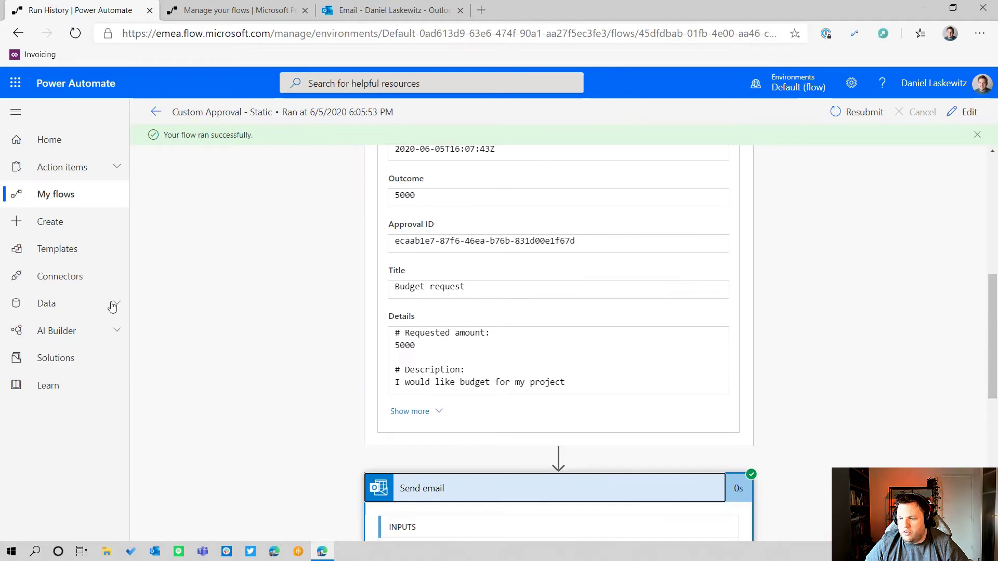
pyautogui.scroll(-4, 167, 290)
pyautogui.scroll(-3, 412, 187)
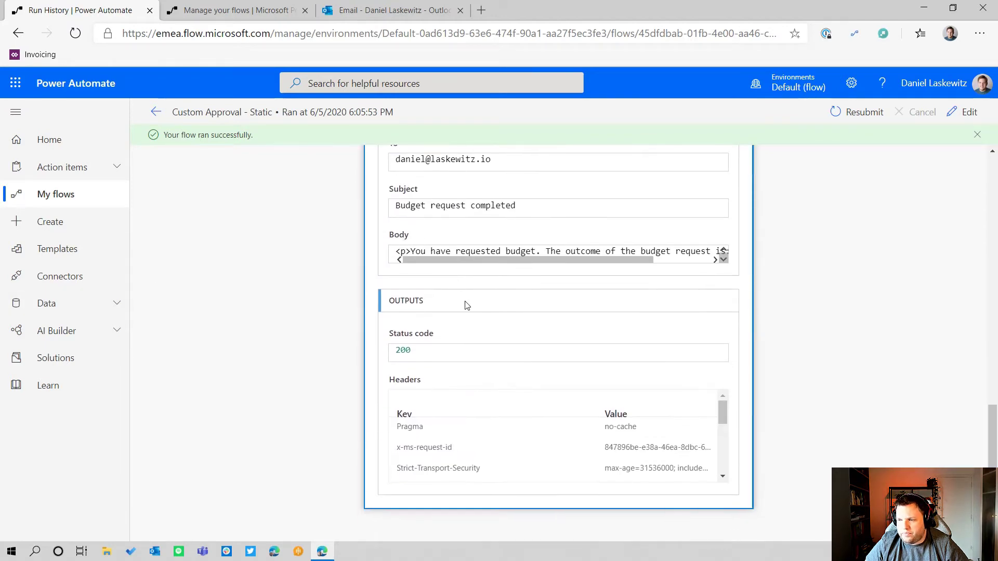
pyautogui.click(506, 251)
pyautogui.moveTo(524, 268); pyautogui.dragTo(652, 270)
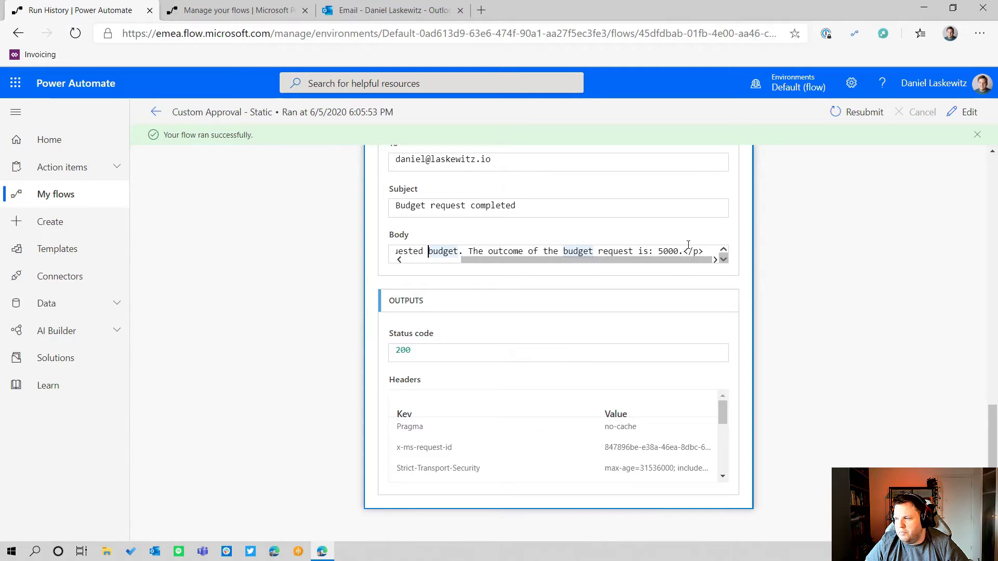
pyautogui.click(390, 10)
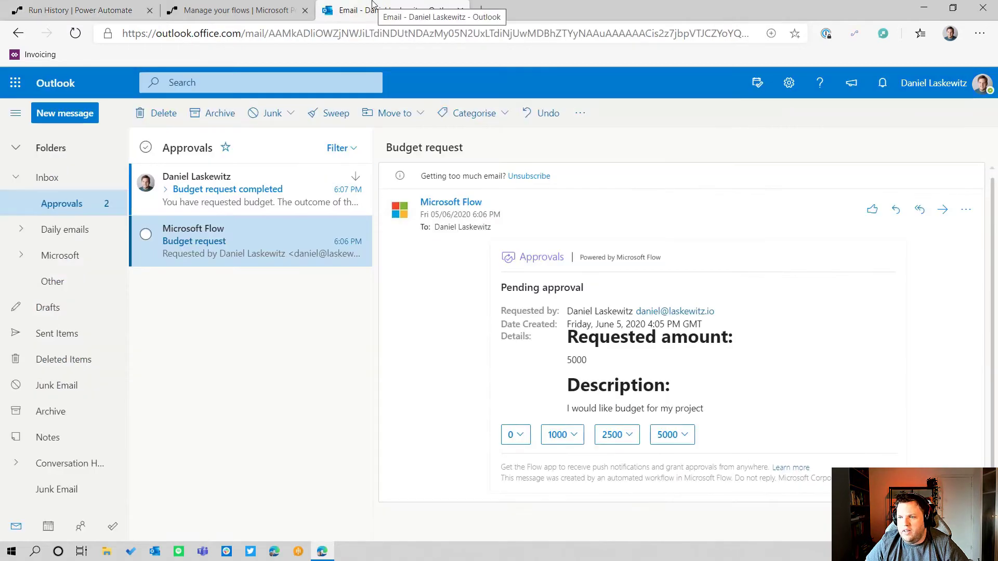
# - Read the 'Budget request completed' email's outcome of 5000, then return to the run details
pyautogui.click(255, 191)
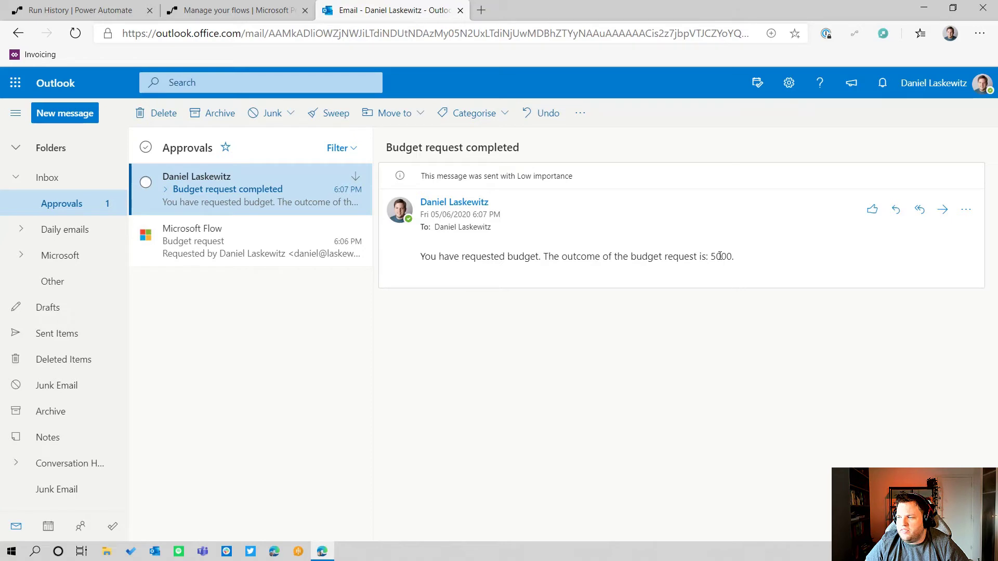
pyautogui.moveTo(734, 256); pyautogui.dragTo(635, 257)
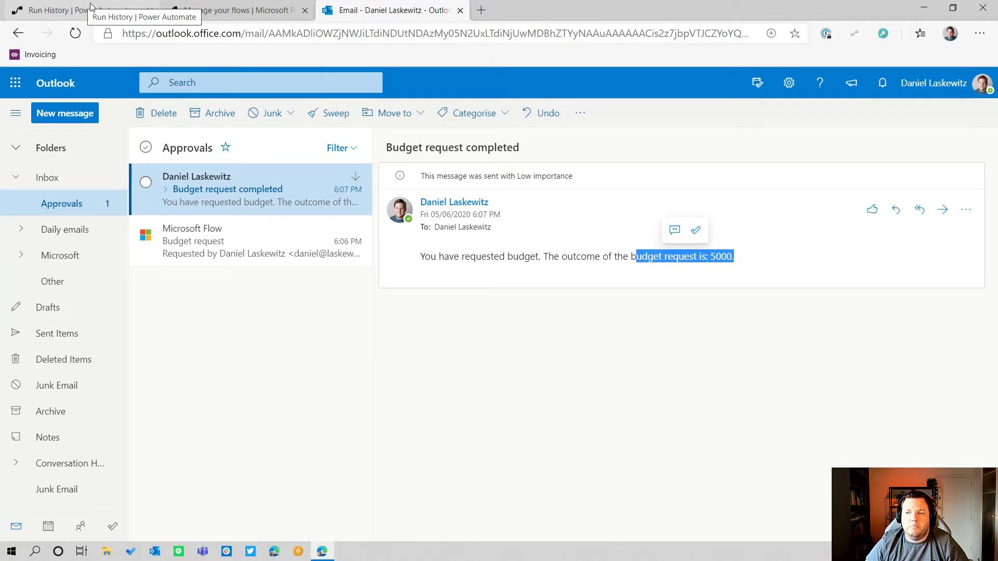
pyautogui.click(254, 10)
pyautogui.click(95, 6)
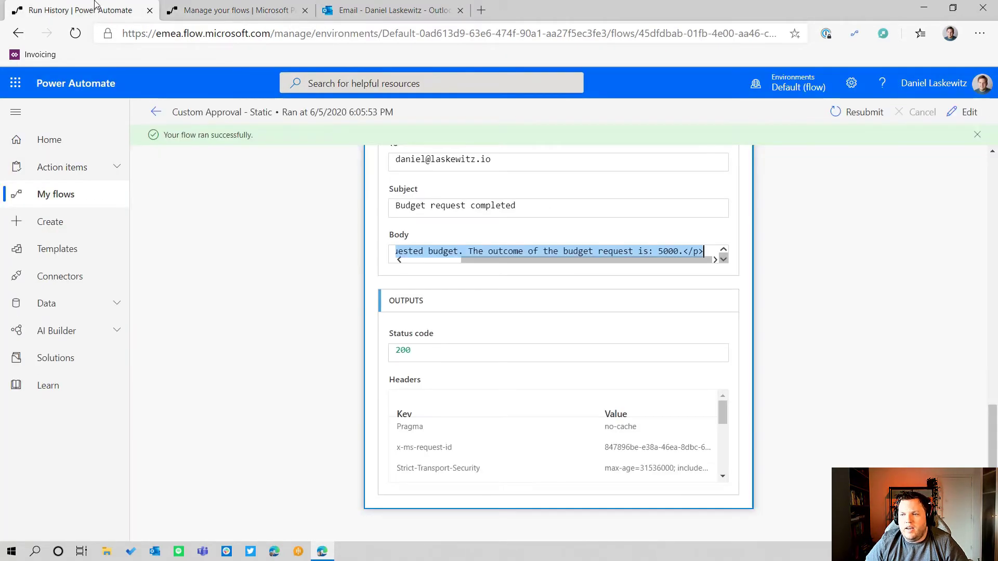
# - Scroll up the run details and open Custom Approval - Static in the editor
pyautogui.scroll(10, 898, 243)
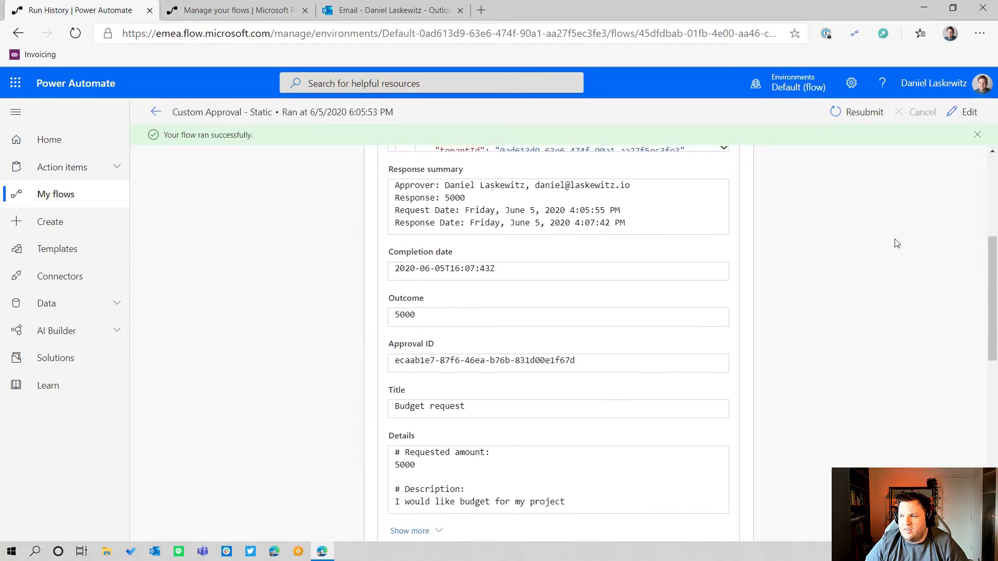
pyautogui.scroll(4, 898, 243)
pyautogui.click(965, 112)
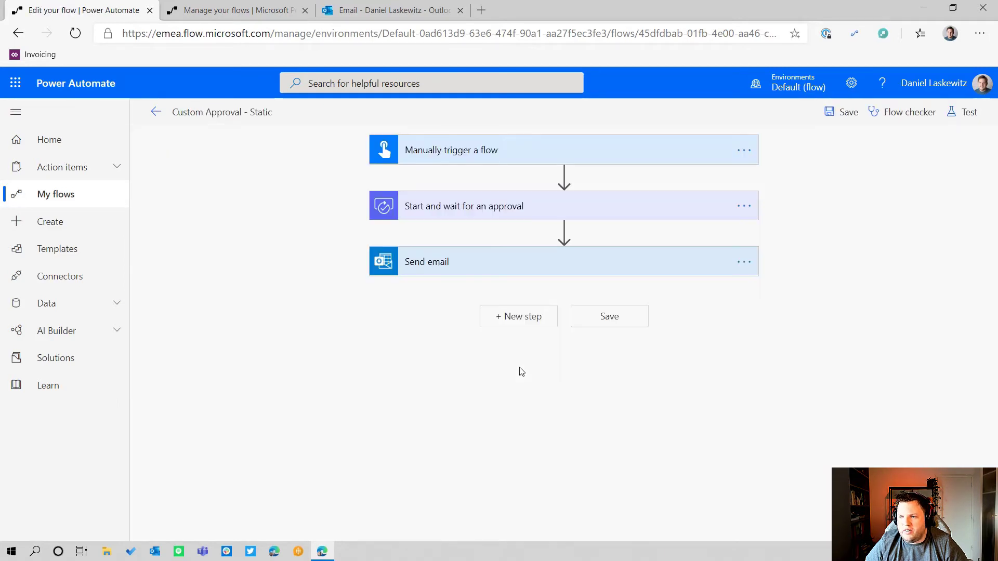
# - Remove the Amount value from the approval step's Details
pyautogui.click(508, 153)
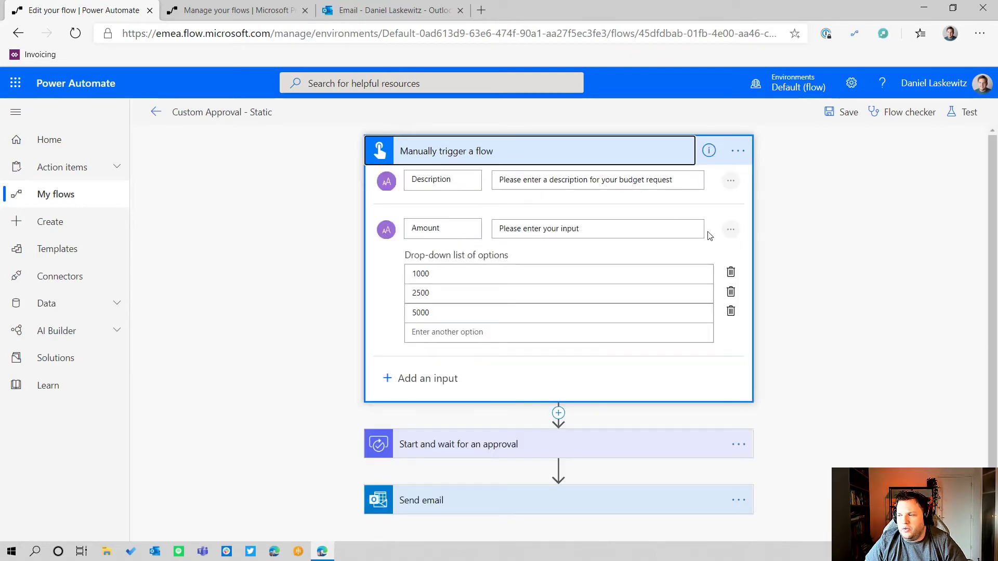
pyautogui.click(730, 230)
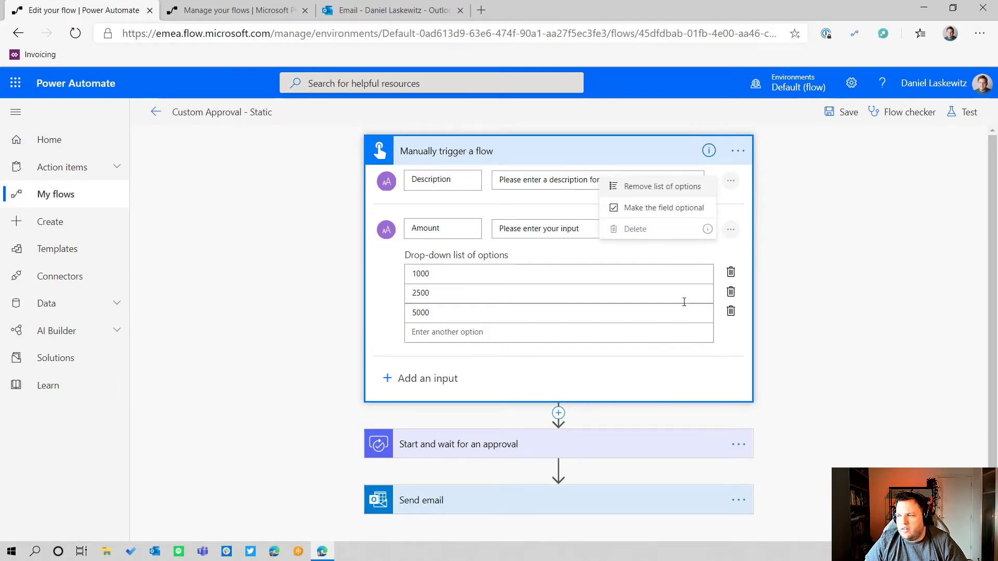
pyautogui.click(862, 338)
pyautogui.scroll(-1, 668, 421)
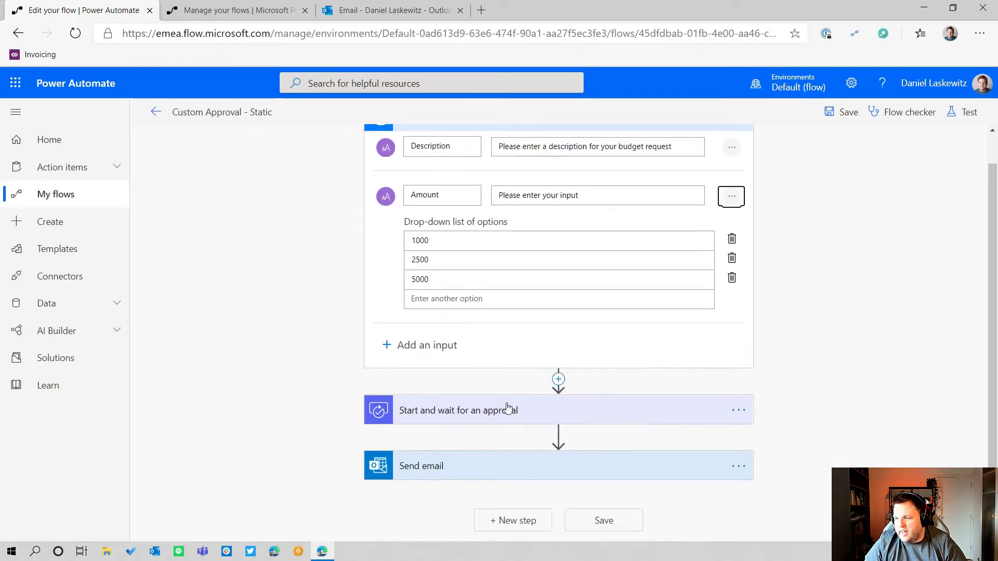
pyautogui.click(549, 403)
pyautogui.scroll(-6, 475, 239)
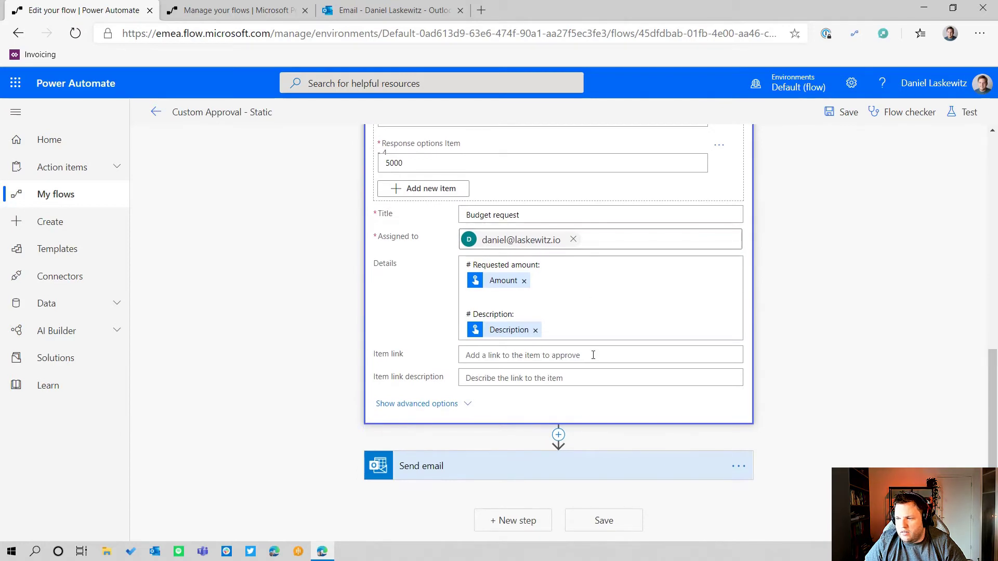
pyautogui.click(524, 281)
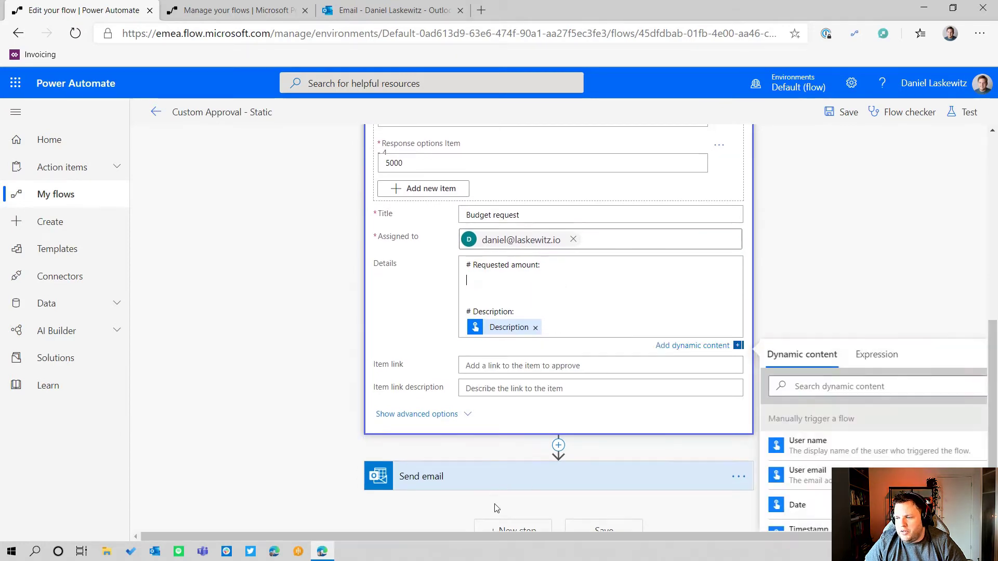
# - Replace the Amount text input with a Number input named Amount
pyautogui.click(500, 476)
pyautogui.scroll(-3, 515, 281)
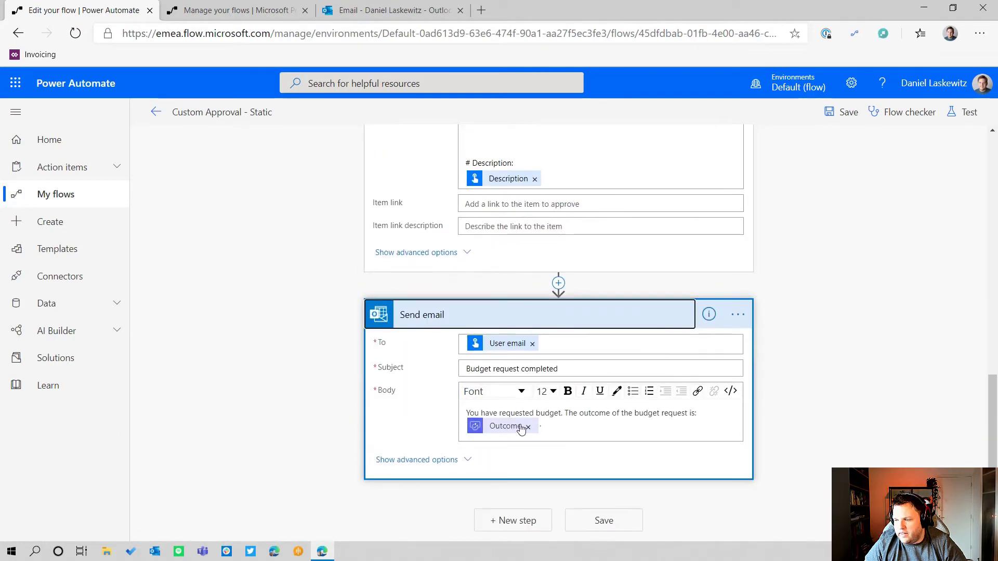
pyautogui.scroll(15, 595, 299)
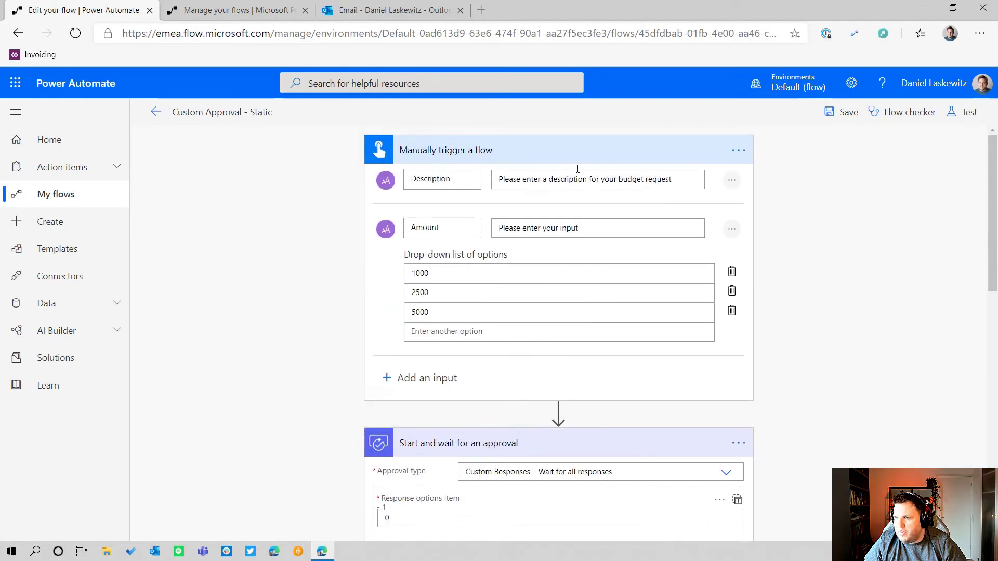
pyautogui.click(731, 230)
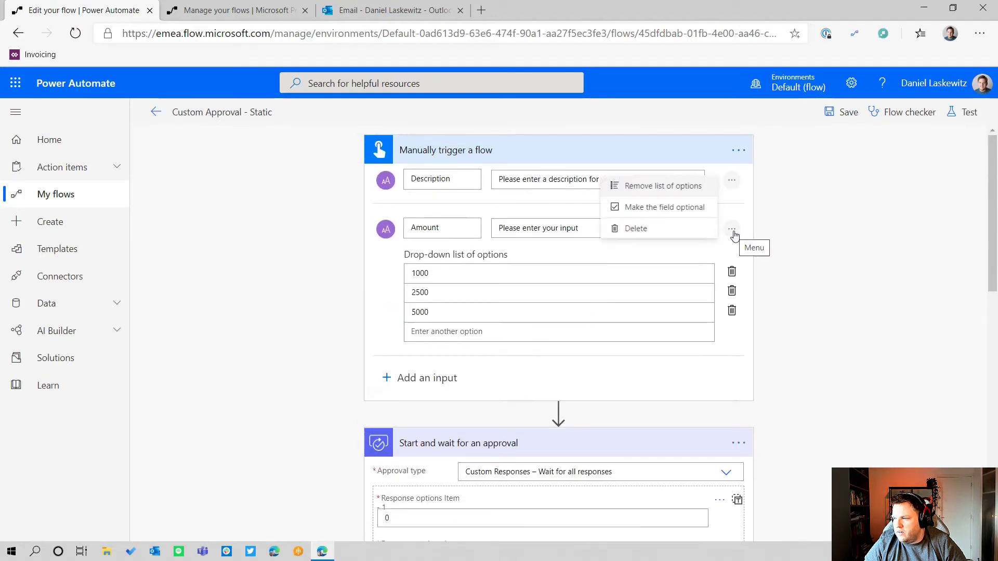
pyautogui.click(658, 228)
pyautogui.click(444, 226)
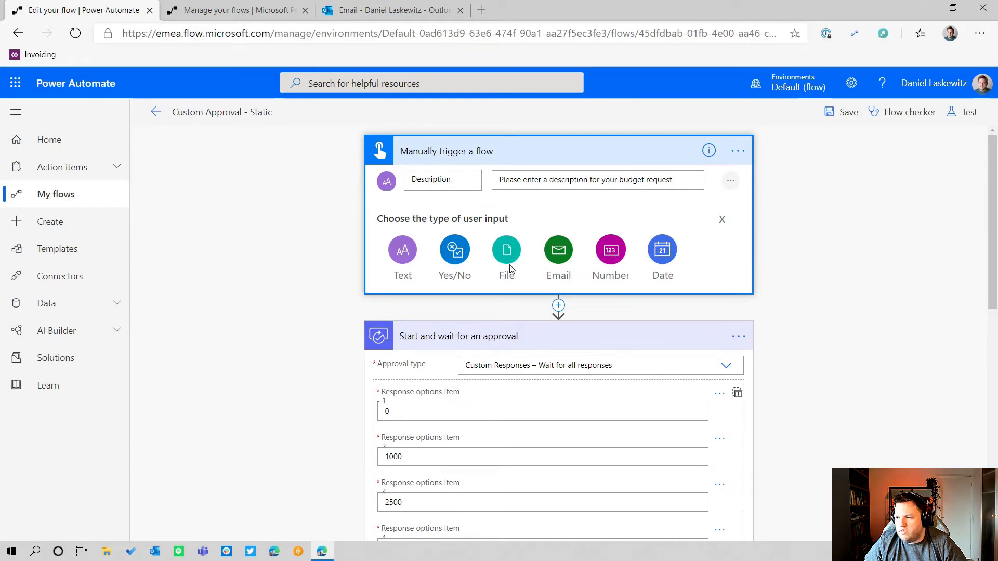
pyautogui.click(608, 250)
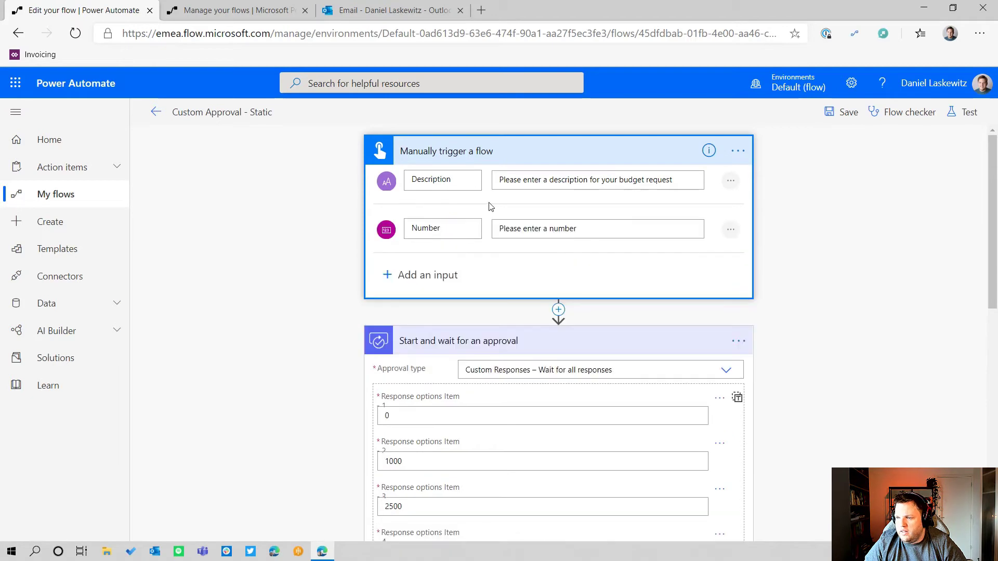
pyautogui.doubleClick(456, 233)
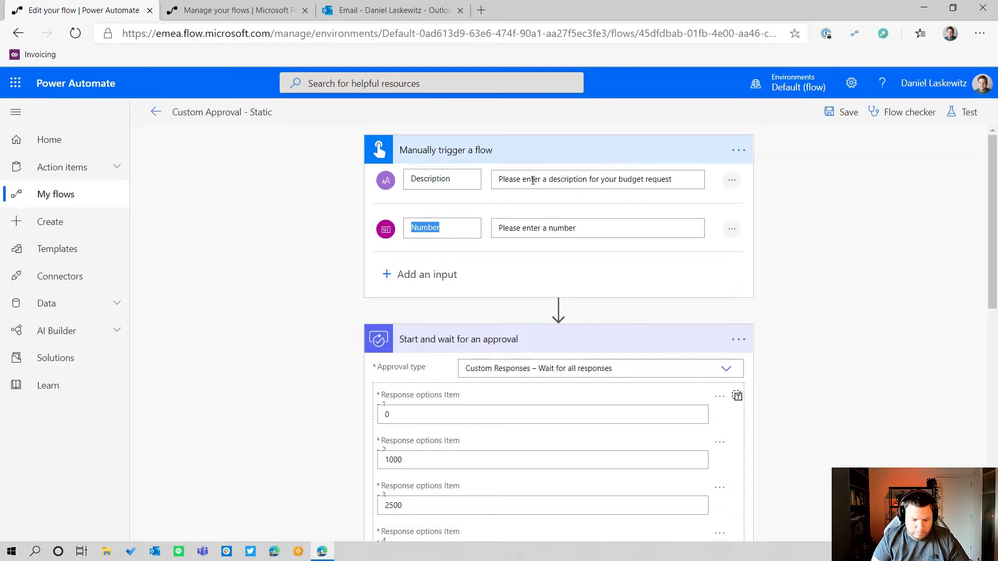
pyautogui.write('Amount')
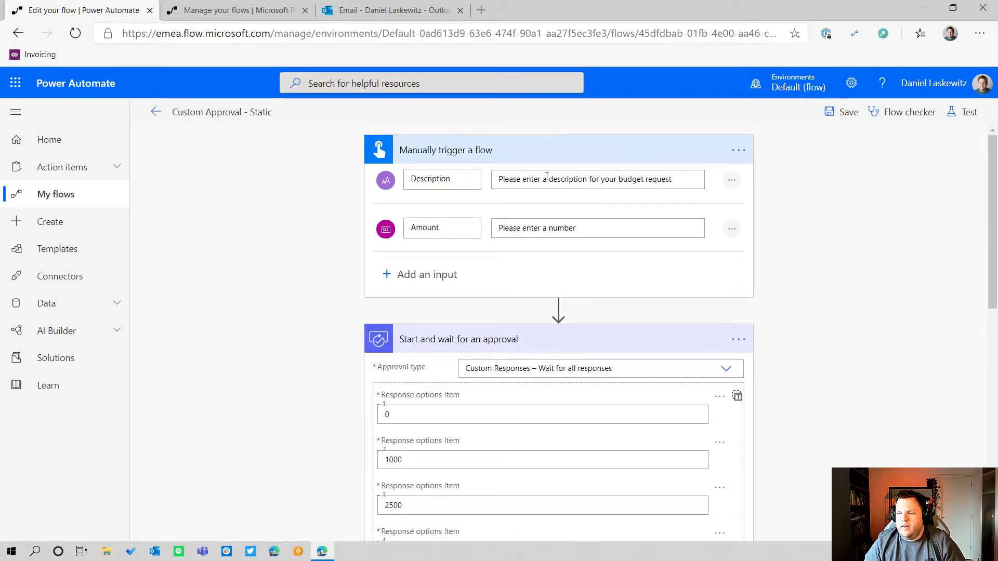
pyautogui.click(558, 308)
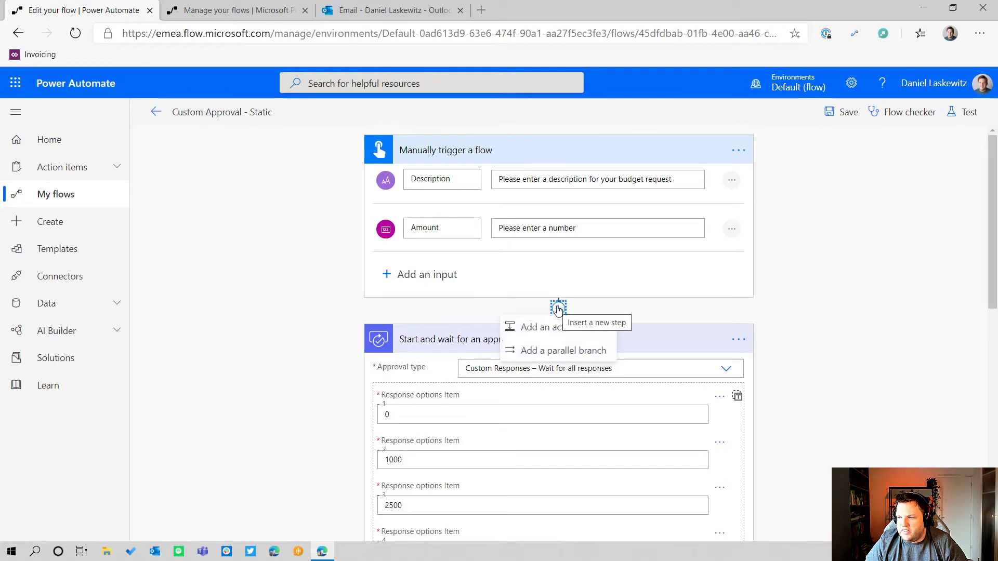
# - Change the Amount input's prompt to 'Please enter an amount'
pyautogui.click(539, 328)
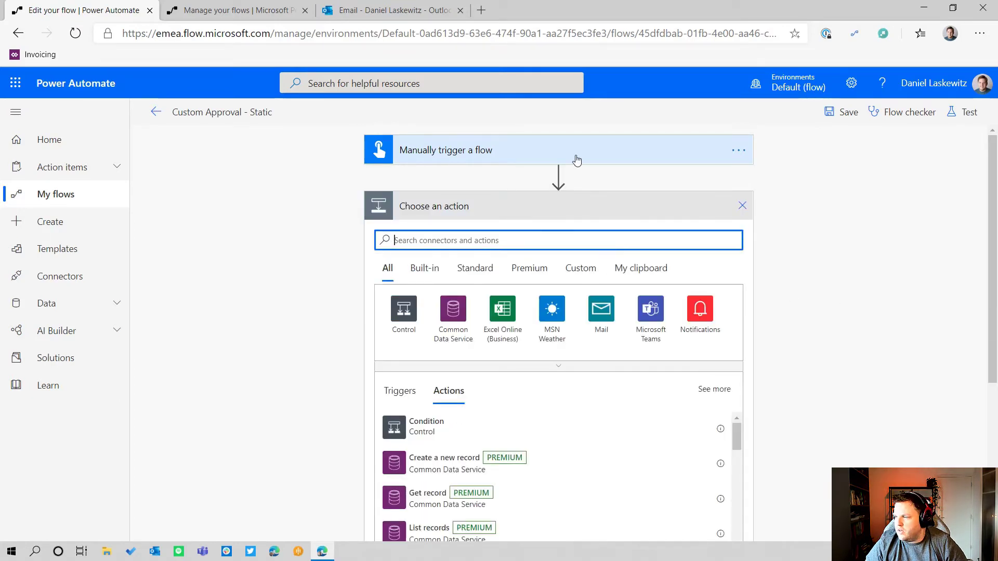
pyautogui.click(577, 160)
pyautogui.click(581, 235)
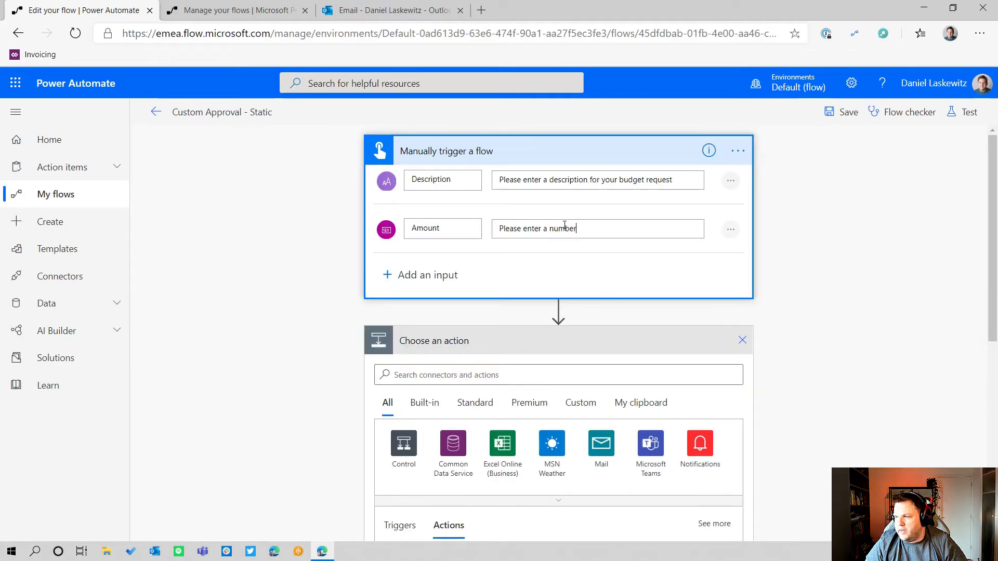
pyautogui.doubleClick(565, 228)
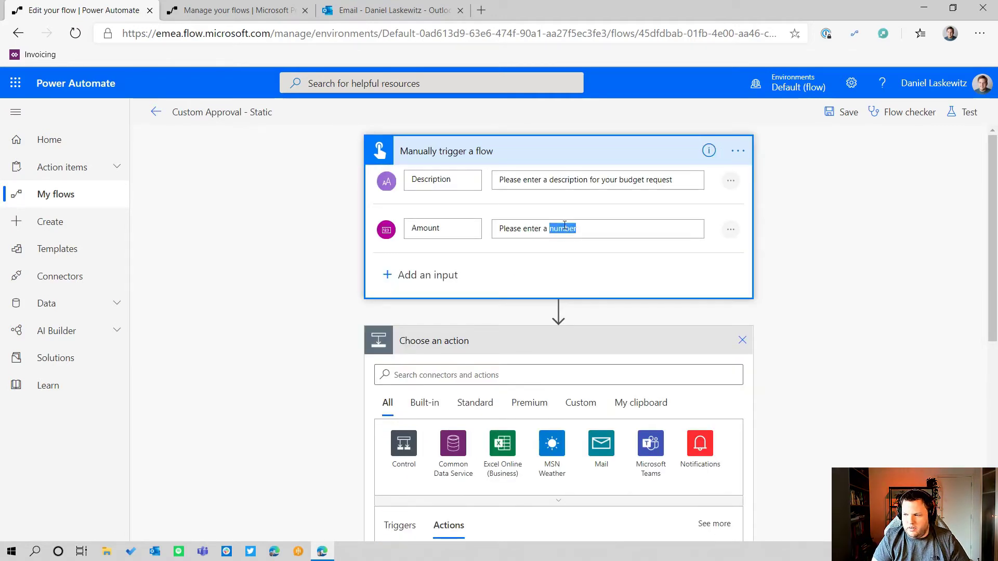
pyautogui.press('BackSpace')
pyautogui.press('BackSpace')
pyautogui.write('n amount')
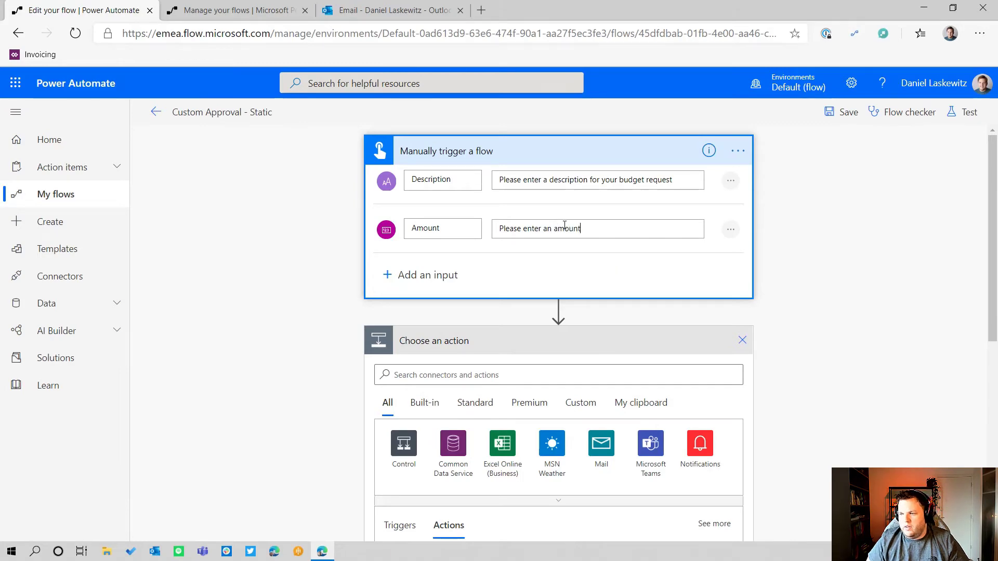
pyautogui.scroll(-5, 564, 225)
pyautogui.scroll(4, 467, 338)
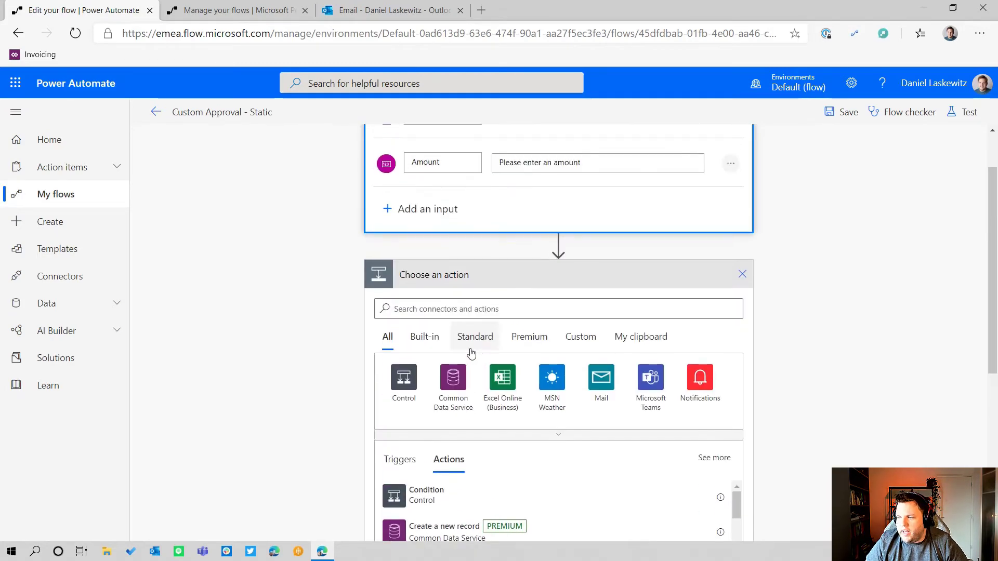
# - Add a Compose action between the trigger and the approval
pyautogui.click(466, 319)
pyautogui.write('c')
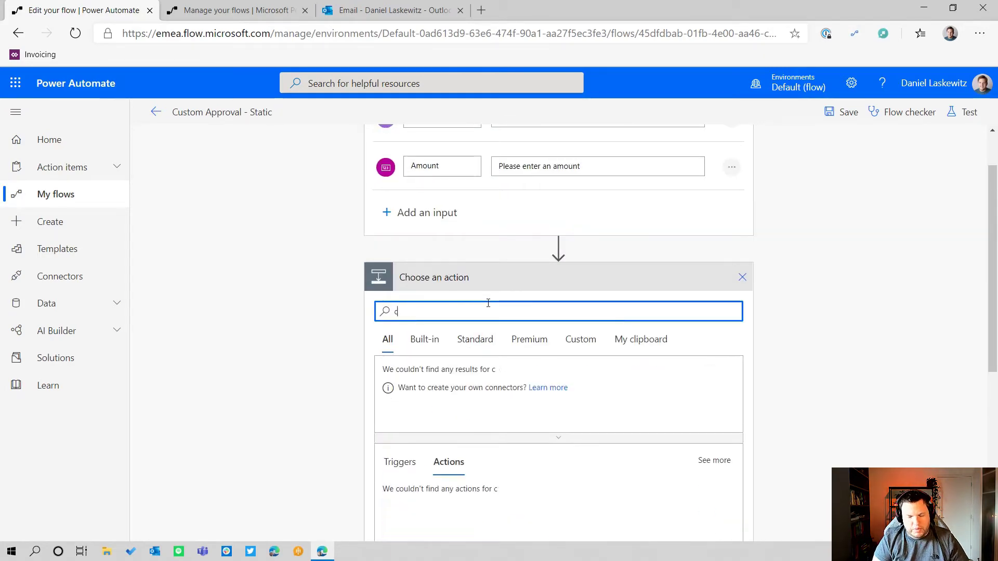
pyautogui.write('ompose')
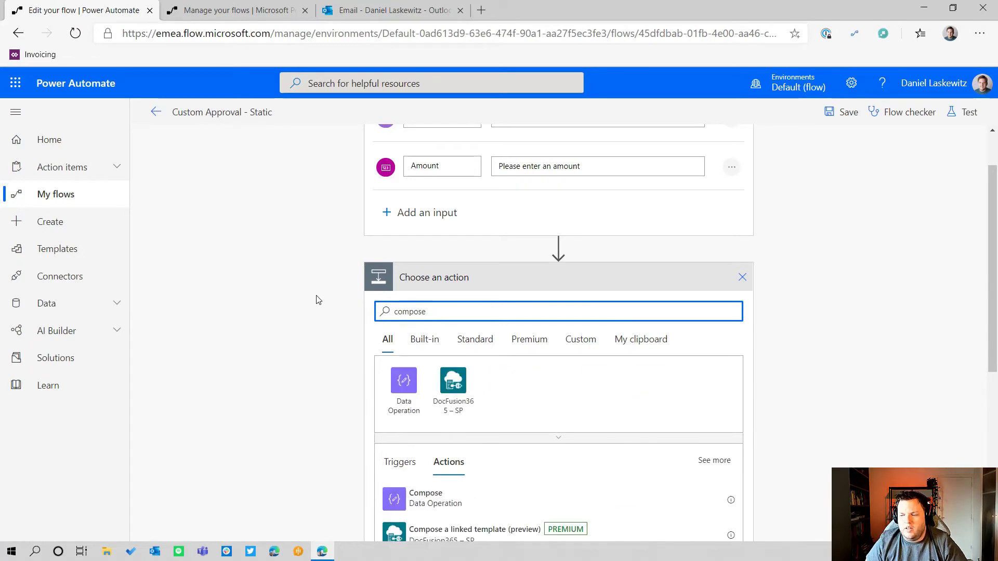
pyautogui.click(430, 504)
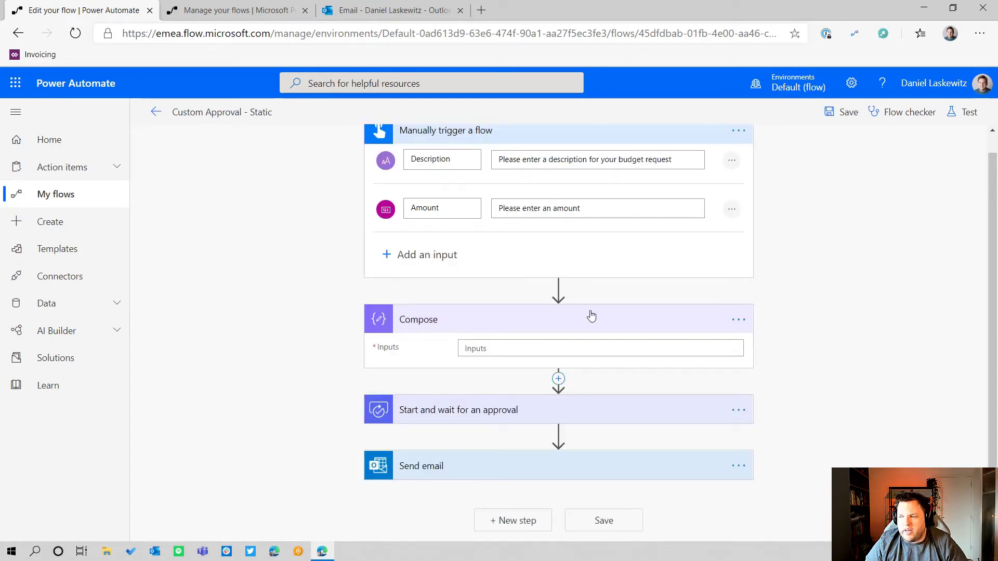
pyautogui.scroll(1, 491, 244)
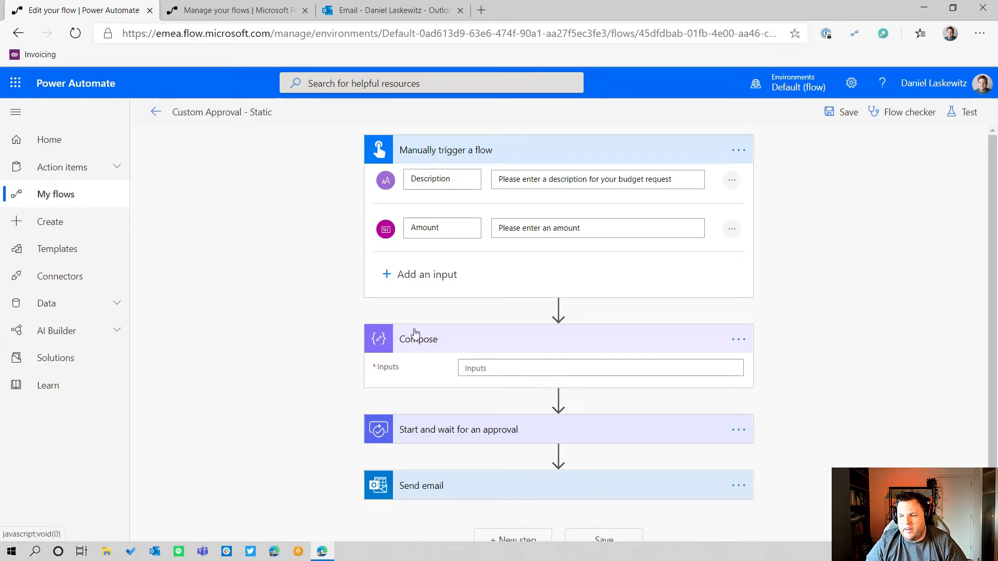
# - Rename the Compose step to 'Compose - 50percent'
pyautogui.click(738, 340)
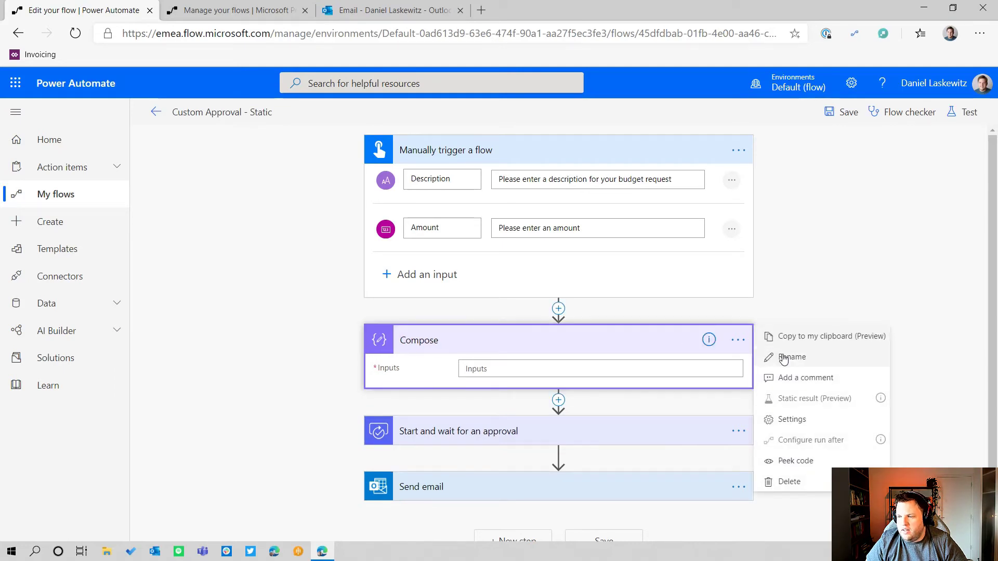
pyautogui.click(771, 357)
pyautogui.click(496, 342)
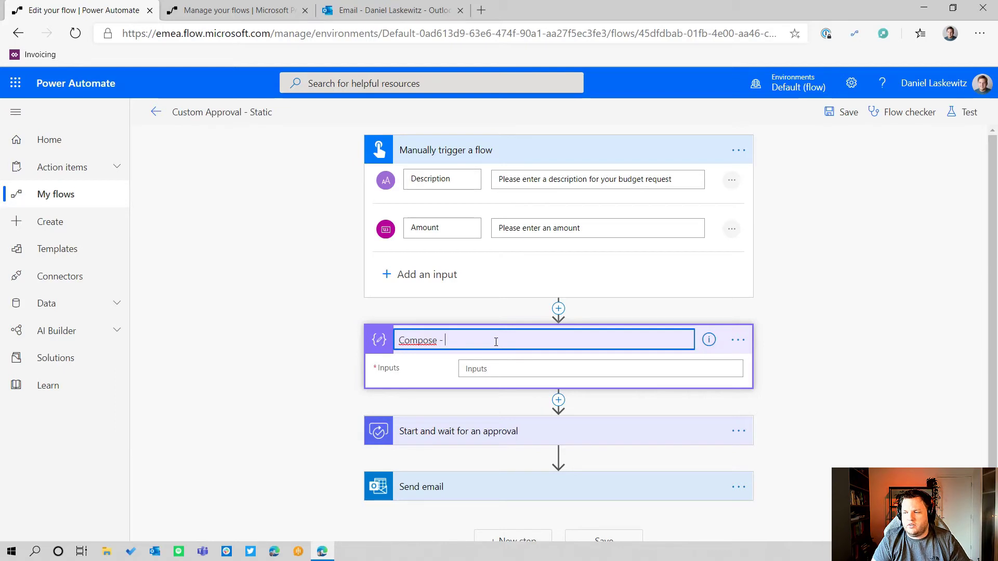
pyautogui.write('- 5')
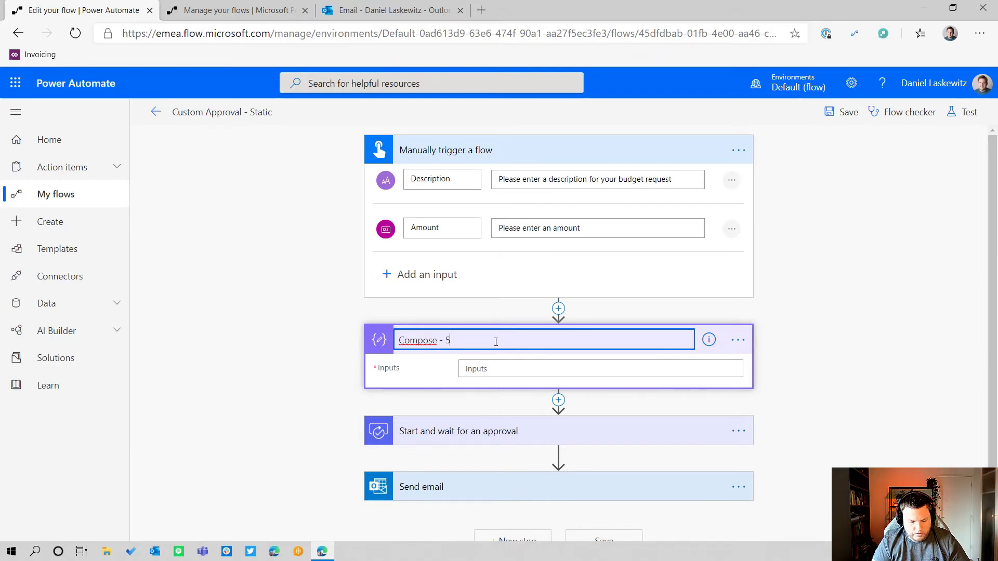
pyautogui.write('0%')
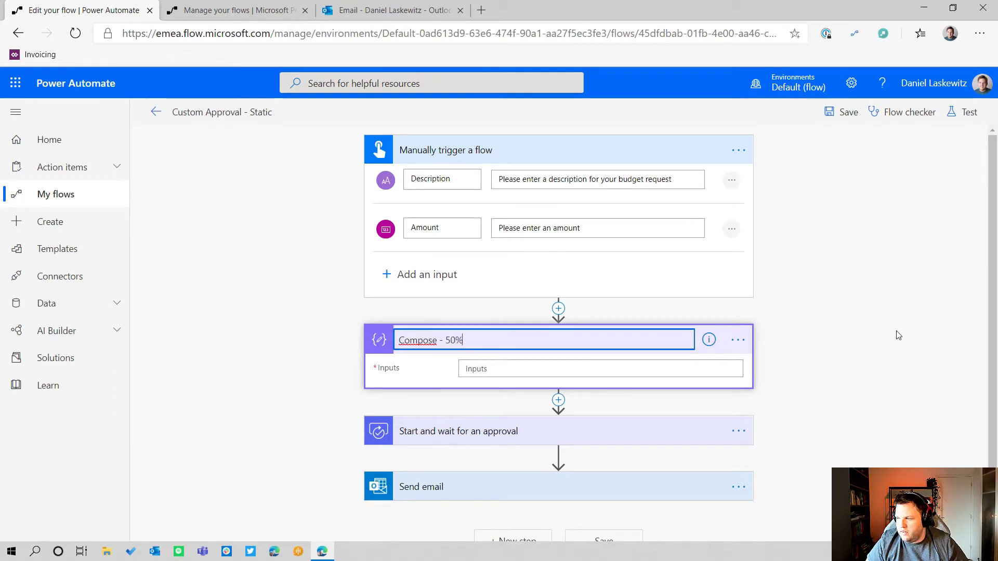
pyautogui.press('BackSpace')
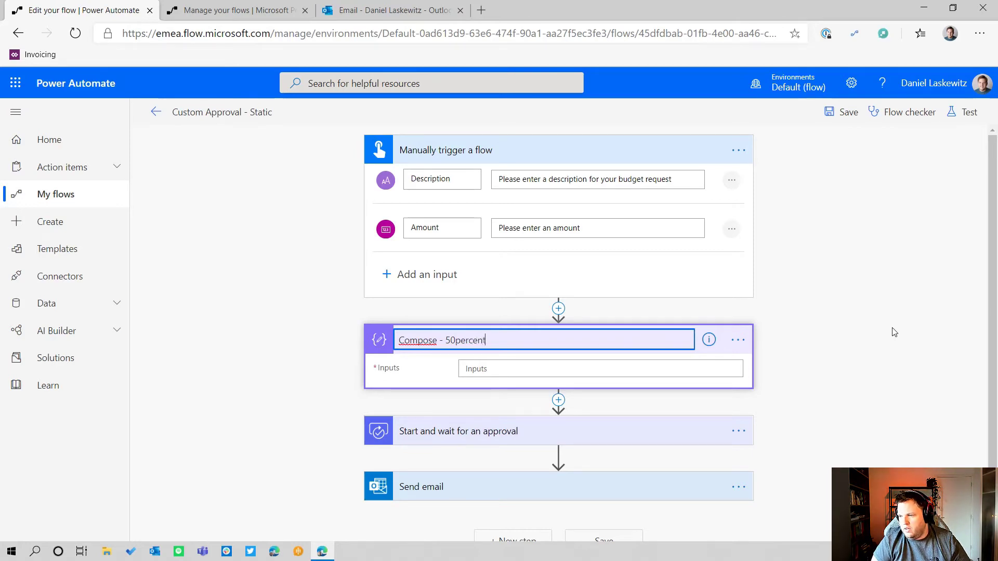
pyautogui.write('percent')
pyautogui.click(803, 405)
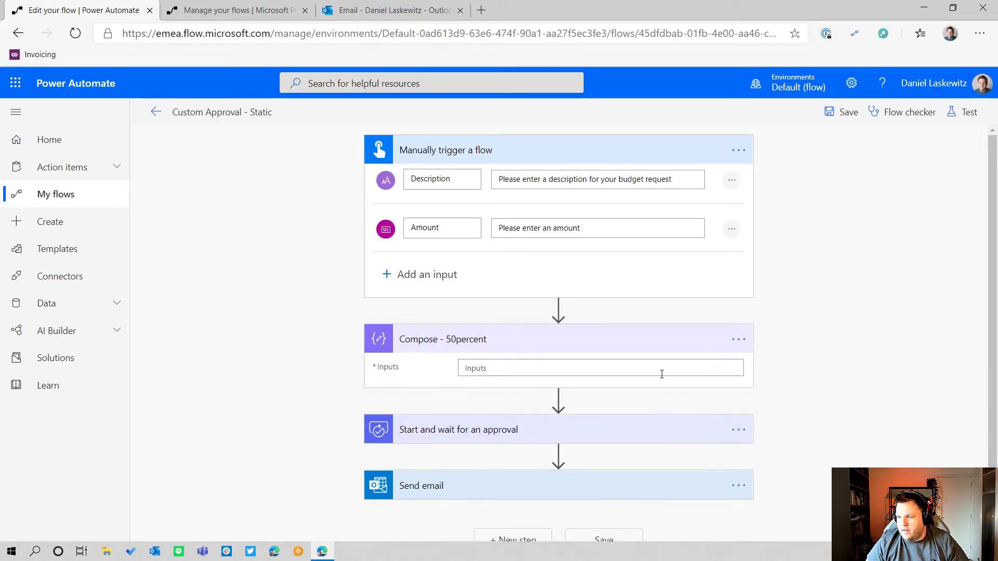
# - Set the Compose - 50percent Inputs to the expression mul(triggerBody()['number'], 0.5)
pyautogui.click(499, 372)
pyautogui.scroll(-3, 652, 257)
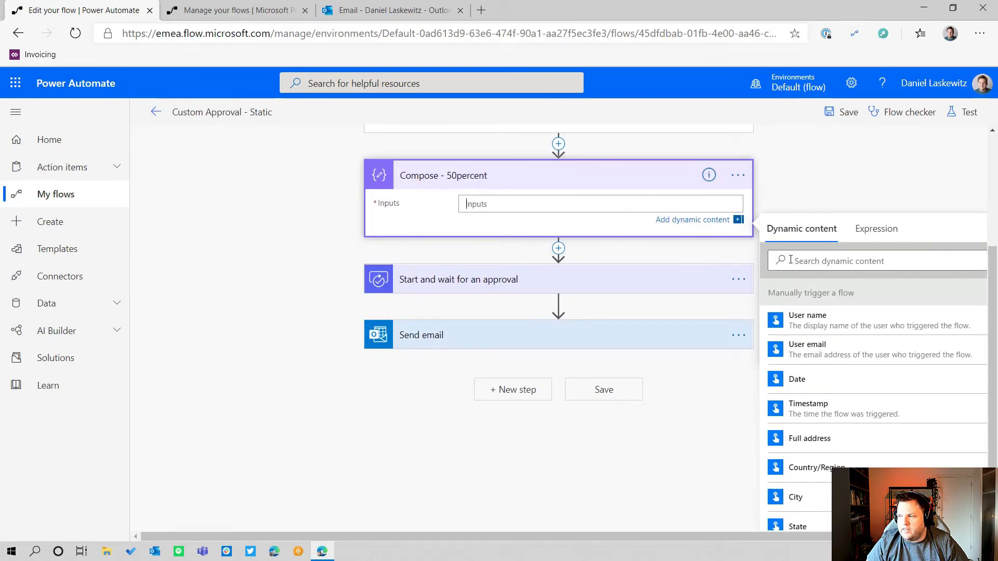
pyautogui.click(872, 232)
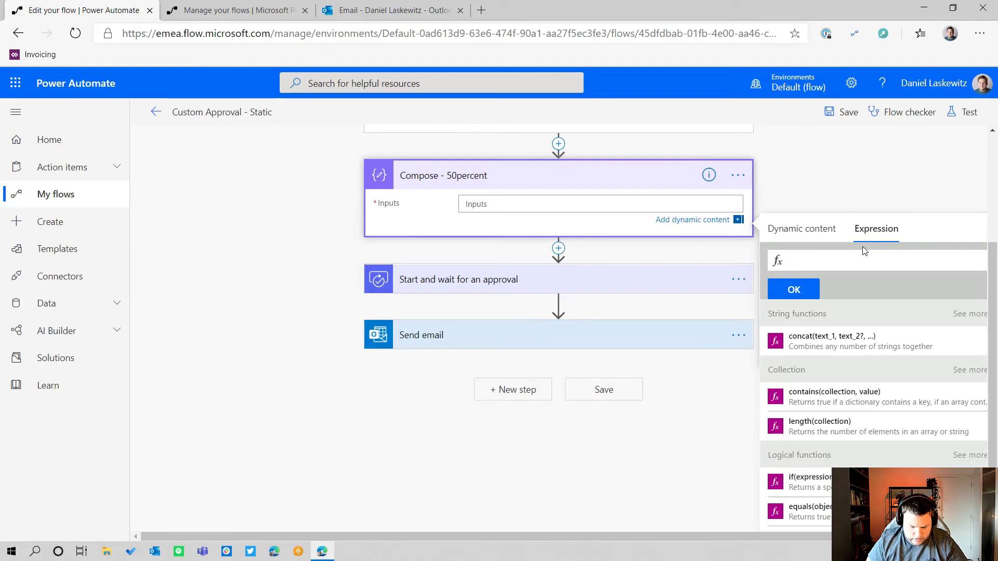
pyautogui.write('mul')
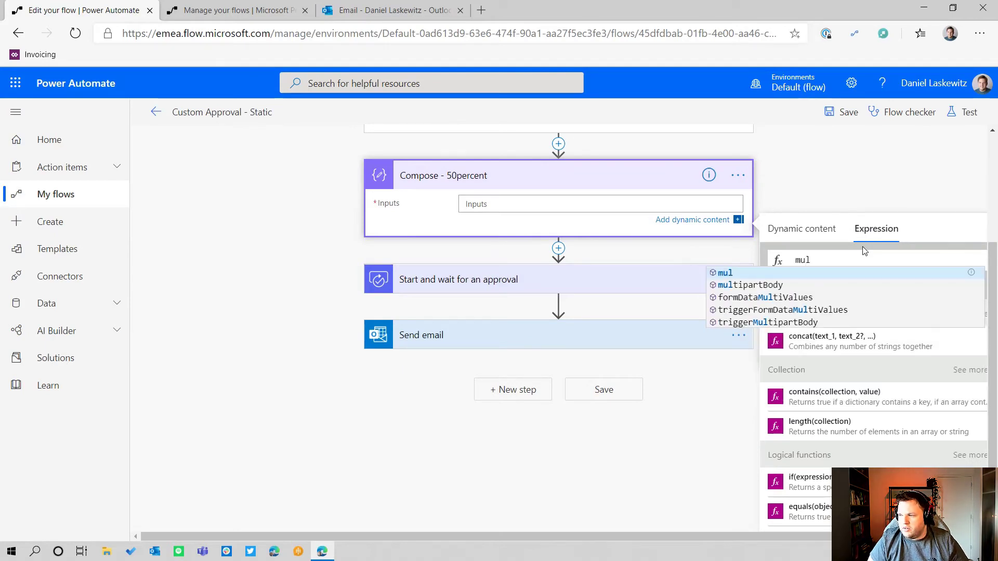
pyautogui.write('(')
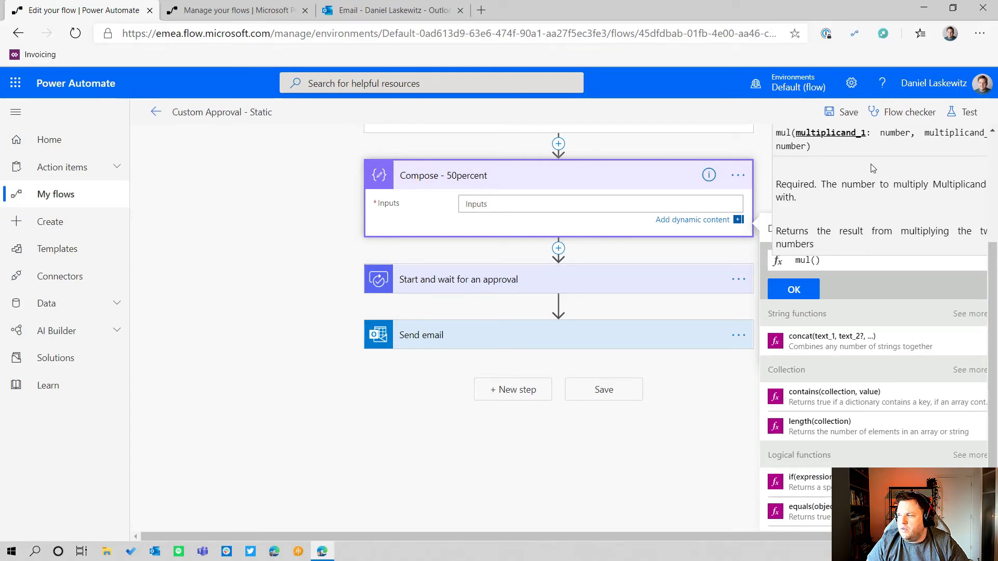
pyautogui.scroll(1, 908, 208)
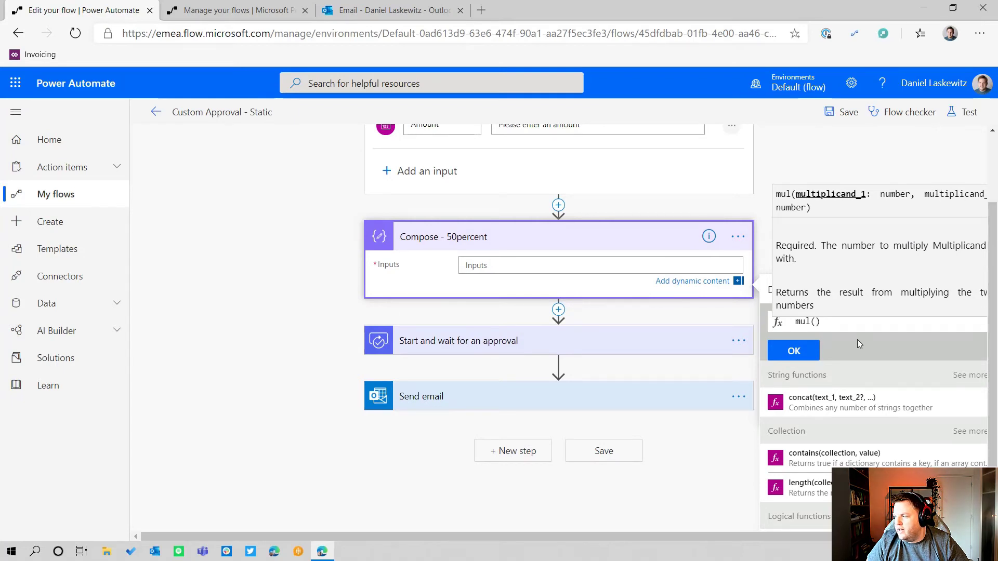
pyautogui.click(770, 292)
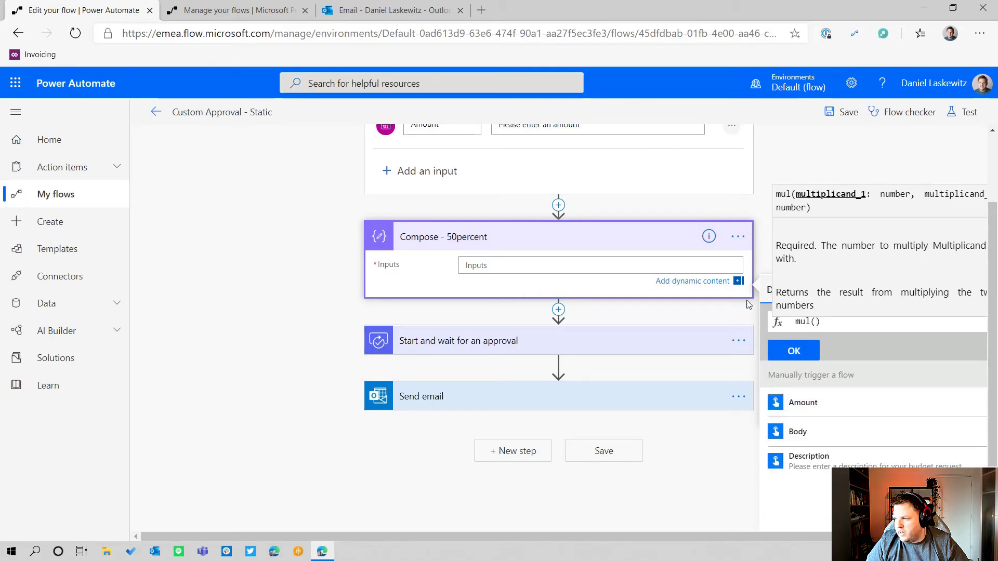
pyautogui.scroll(-2, 865, 329)
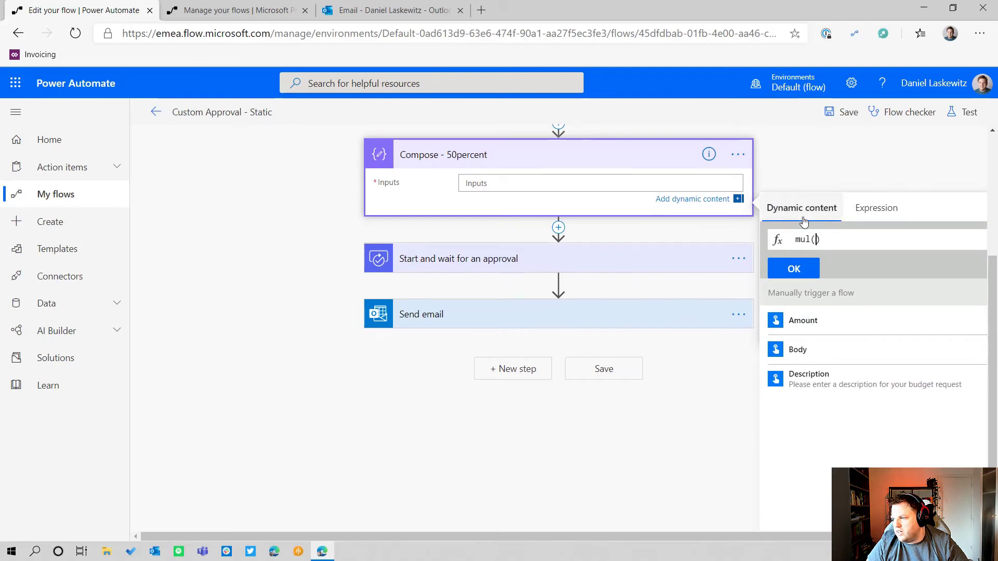
pyautogui.click(822, 325)
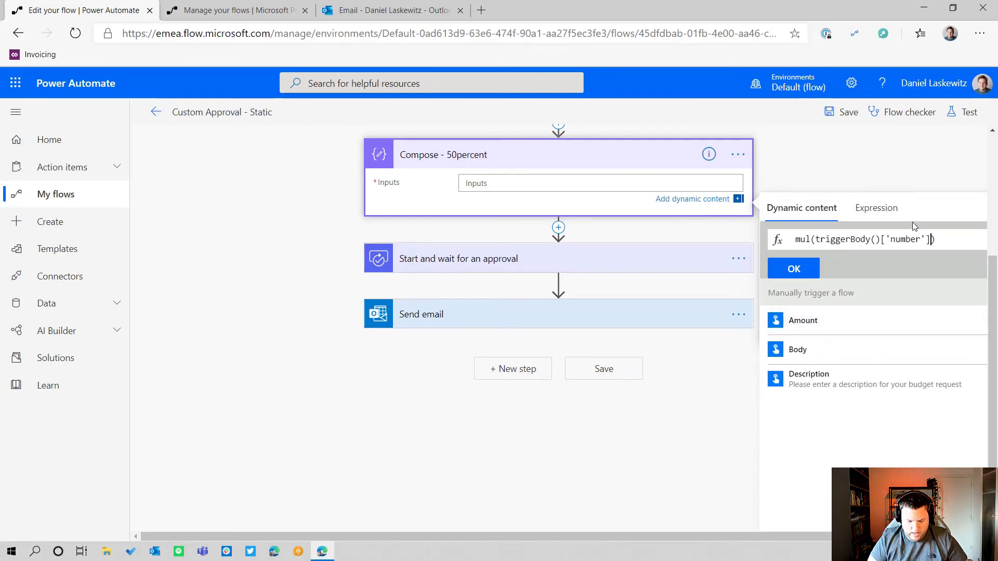
pyautogui.write(', ')
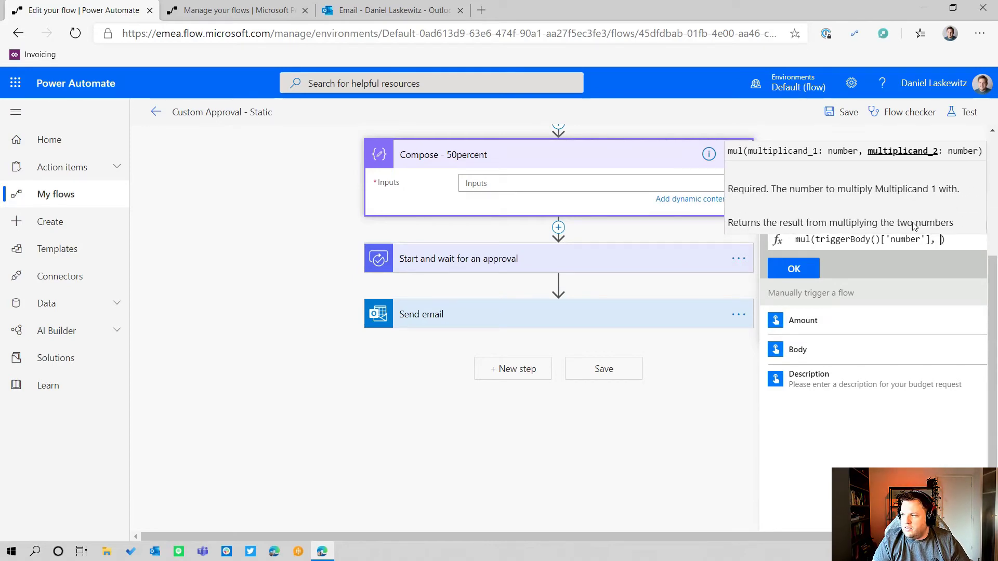
pyautogui.write('0.5')
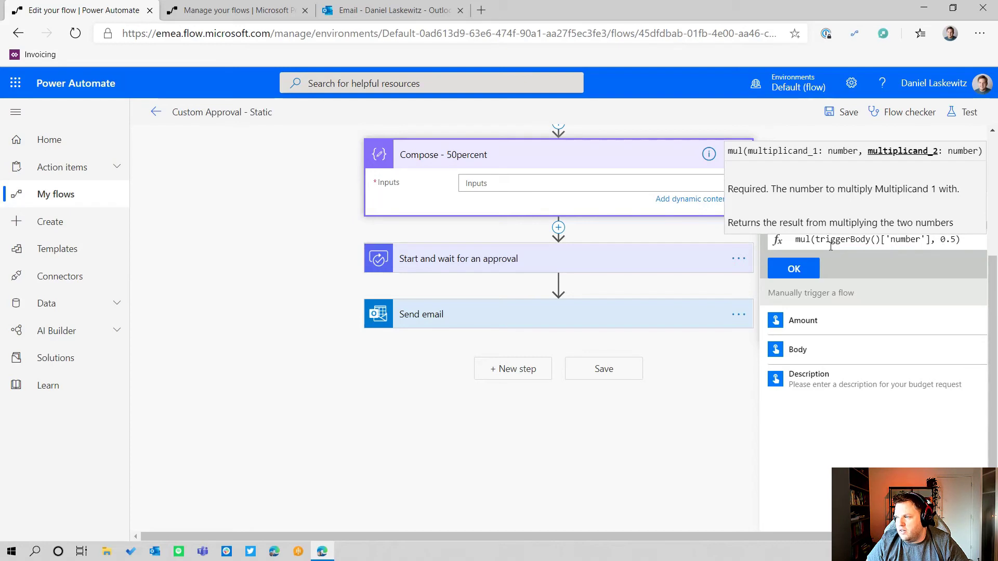
pyautogui.click(793, 269)
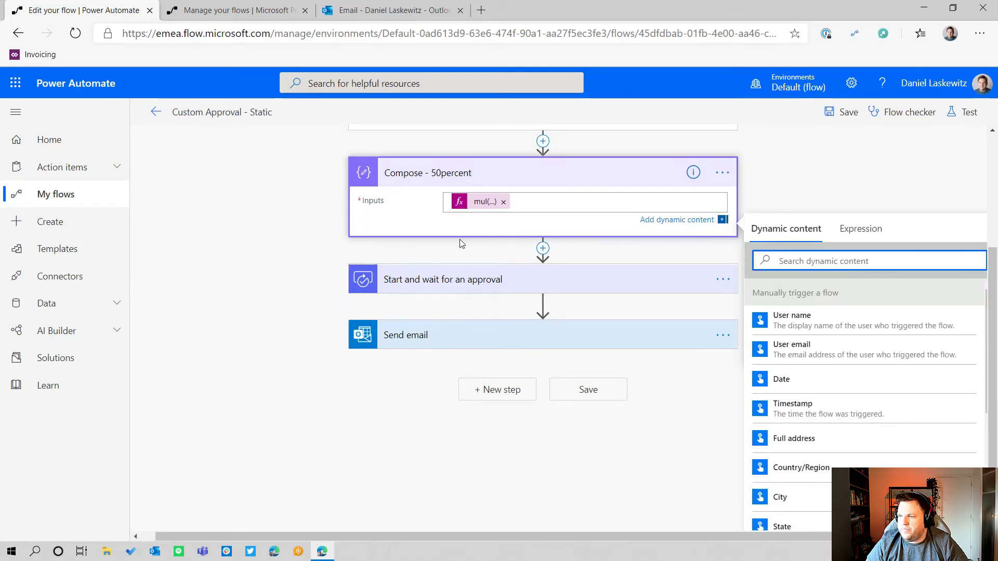
pyautogui.click(881, 167)
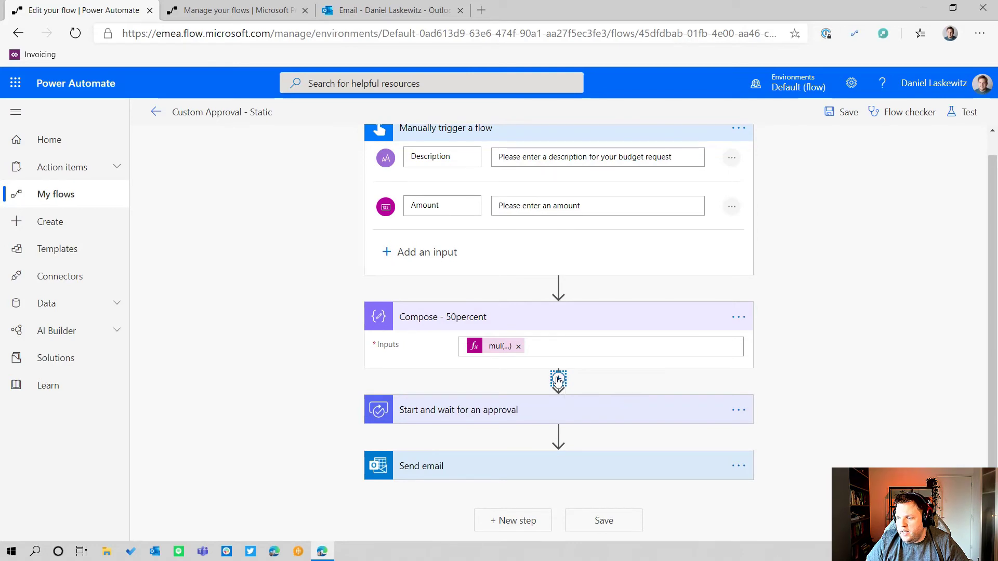
# - Delete the 5000 response option from the approval step
pyautogui.click(558, 379)
pyautogui.click(536, 398)
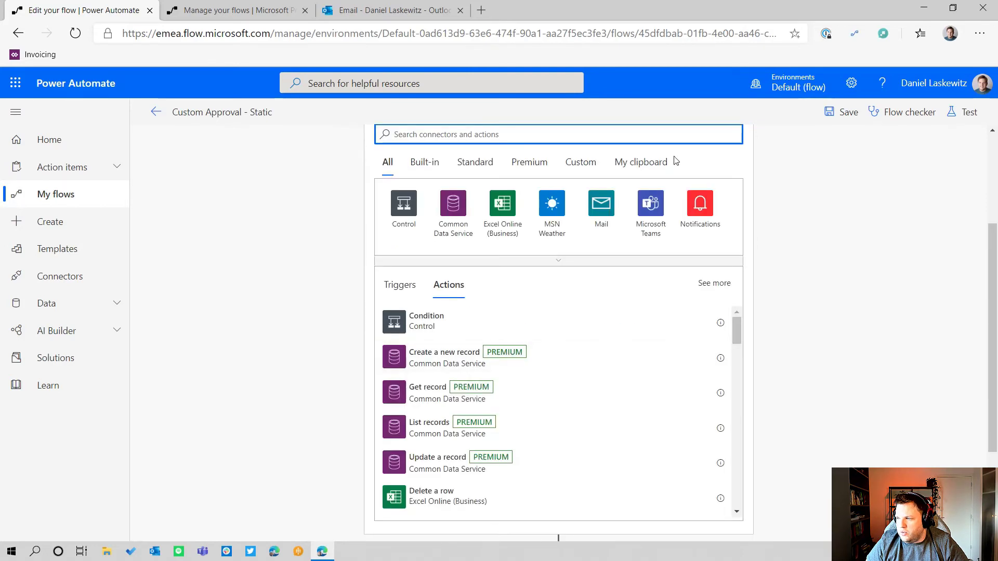
pyautogui.scroll(2, 764, 251)
pyautogui.click(741, 227)
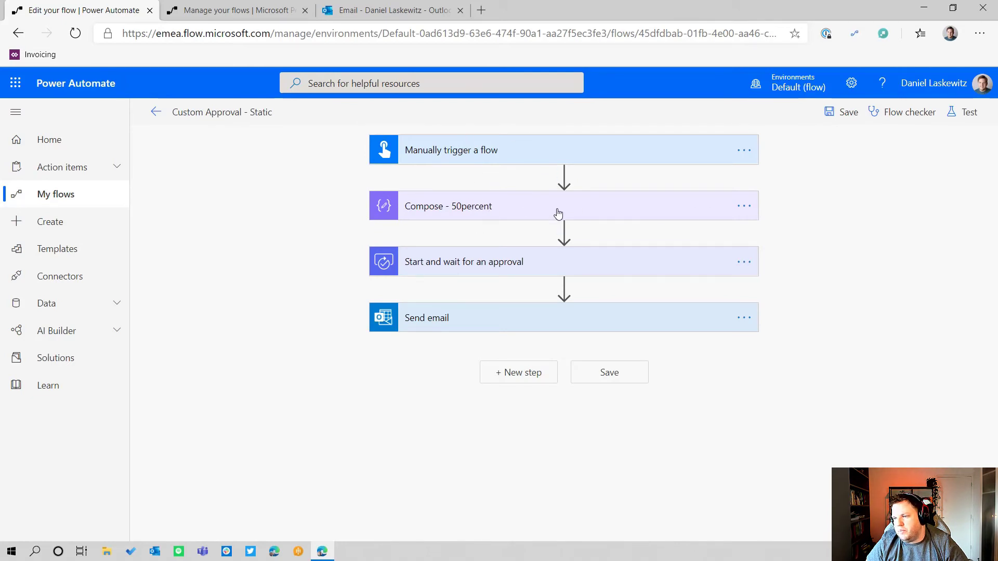
pyautogui.click(506, 268)
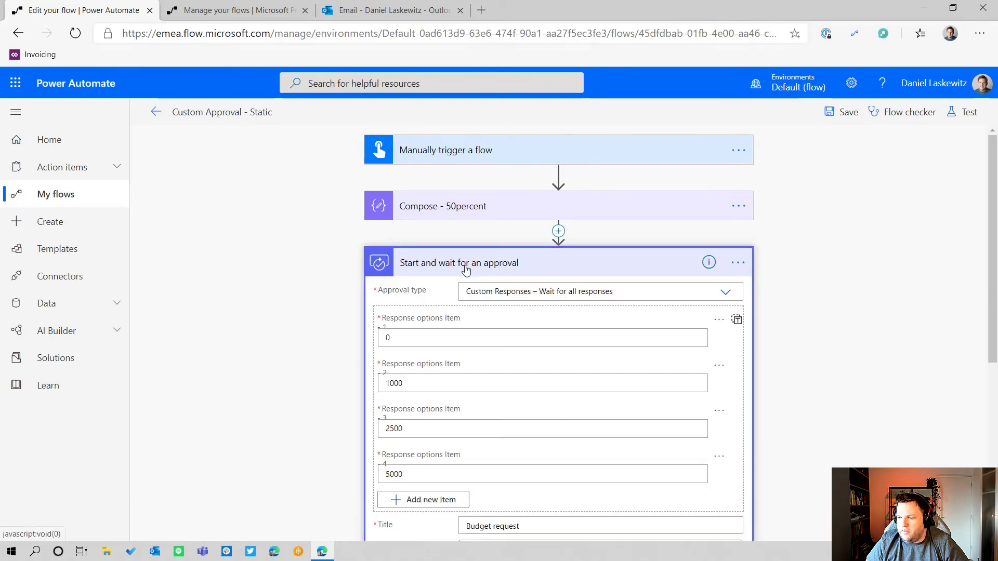
pyautogui.scroll(-2, 416, 208)
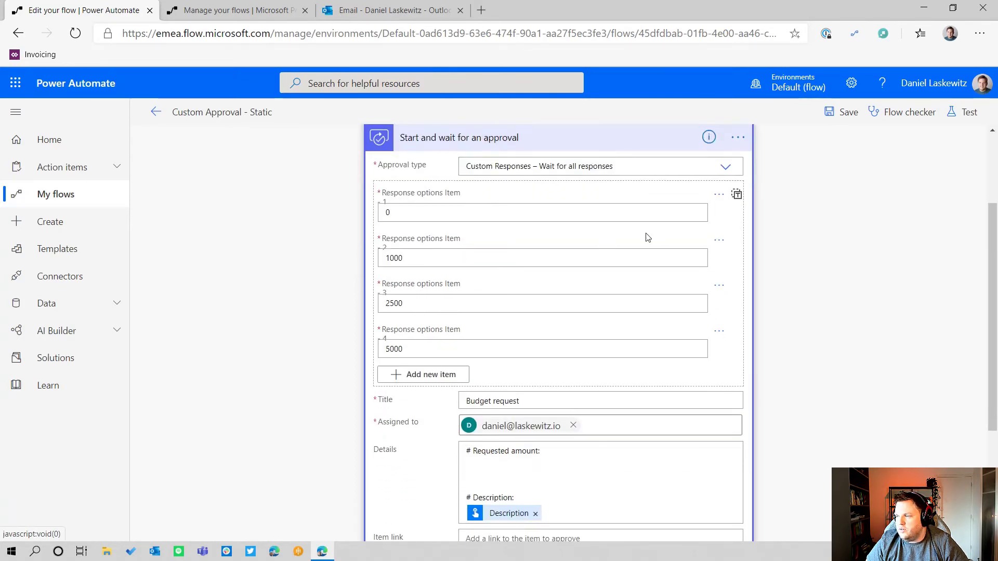
pyautogui.click(719, 332)
pyautogui.click(726, 354)
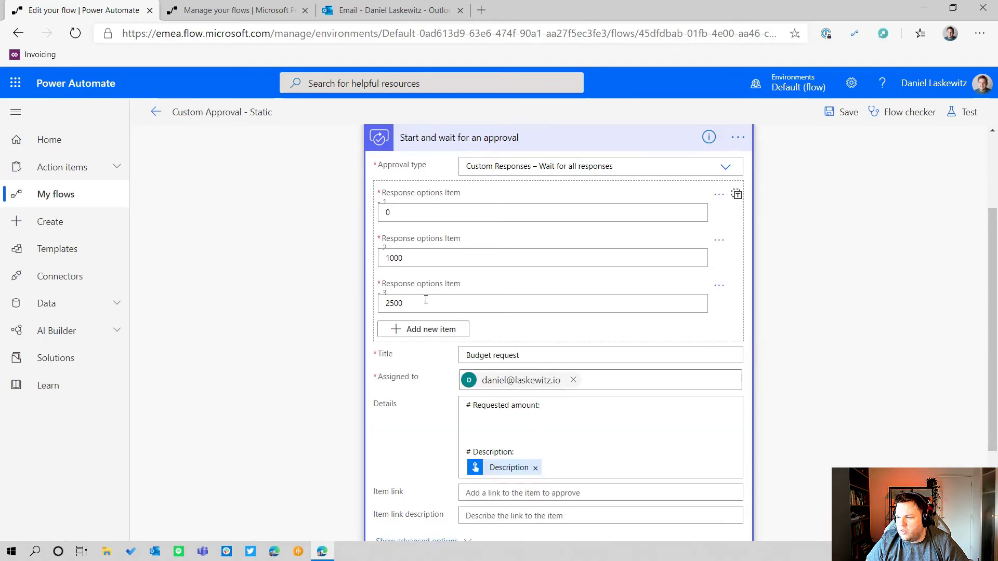
# - Replace response options 1000 with the Compose Outputs and 2500 with the trigger's Amount
pyautogui.doubleClick(431, 257)
pyautogui.press('BackSpace')
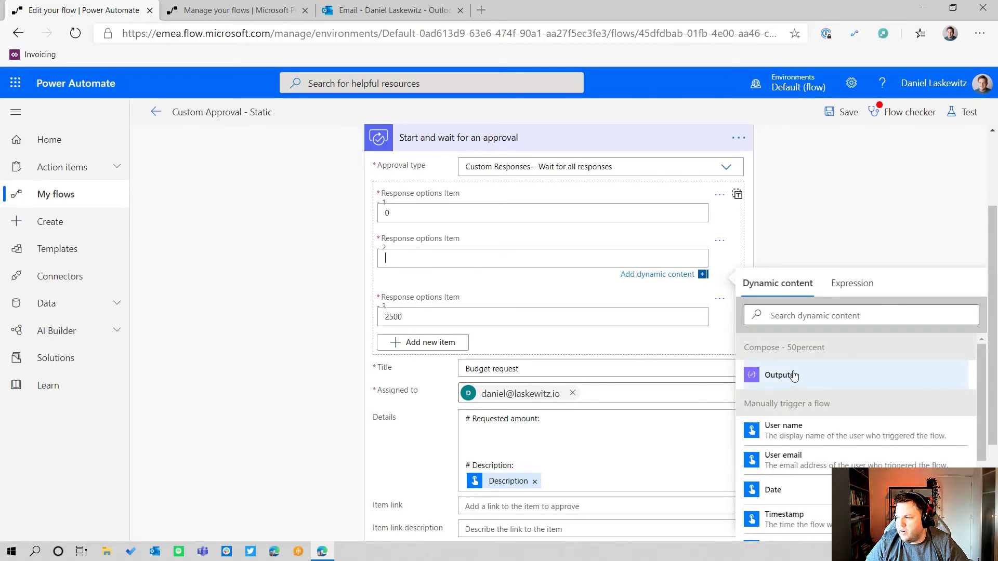
pyautogui.click(811, 376)
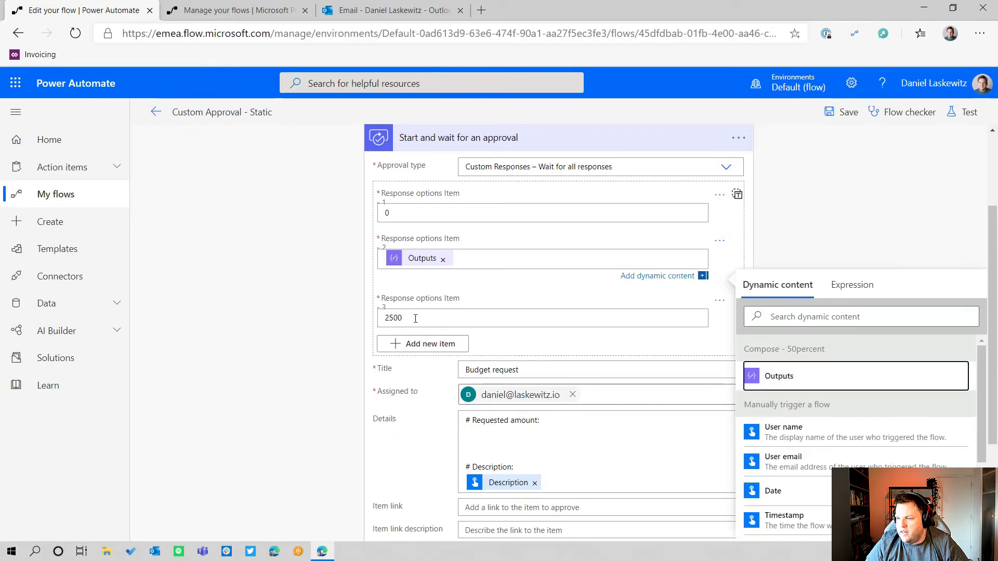
pyautogui.moveTo(415, 319); pyautogui.dragTo(353, 318)
pyautogui.press('BackSpace')
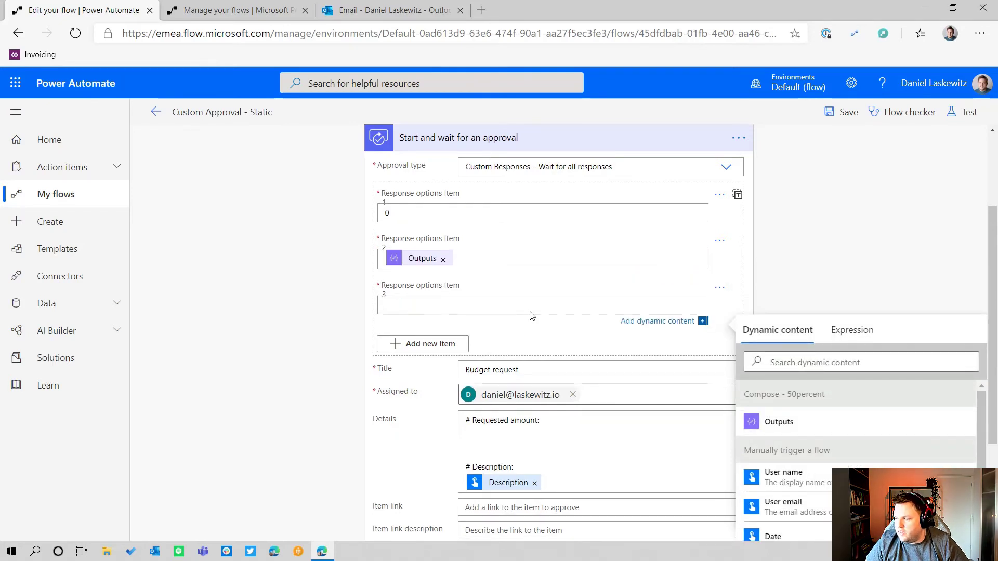
pyautogui.scroll(-2, 823, 468)
pyautogui.scroll(-6, 824, 475)
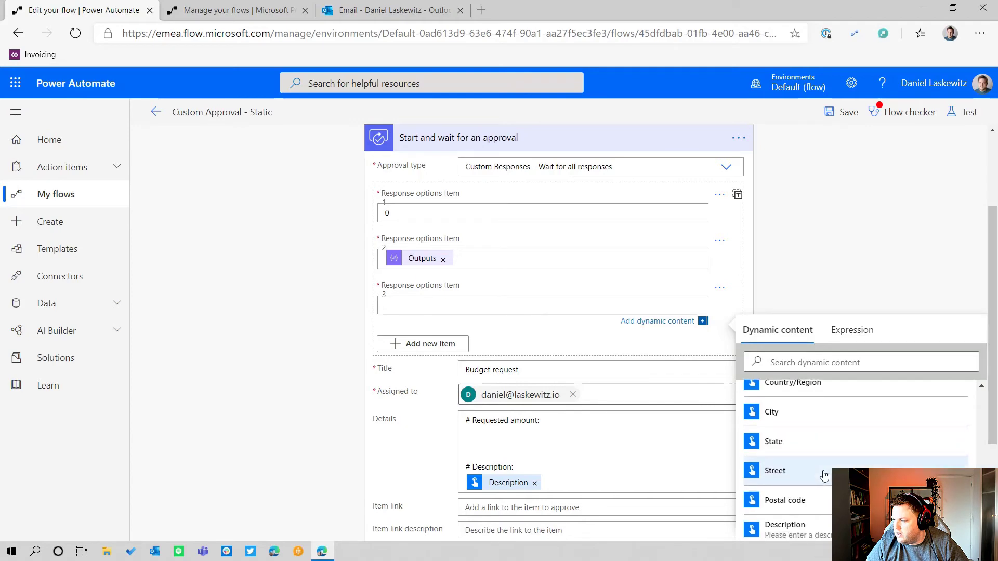
pyautogui.click(779, 455)
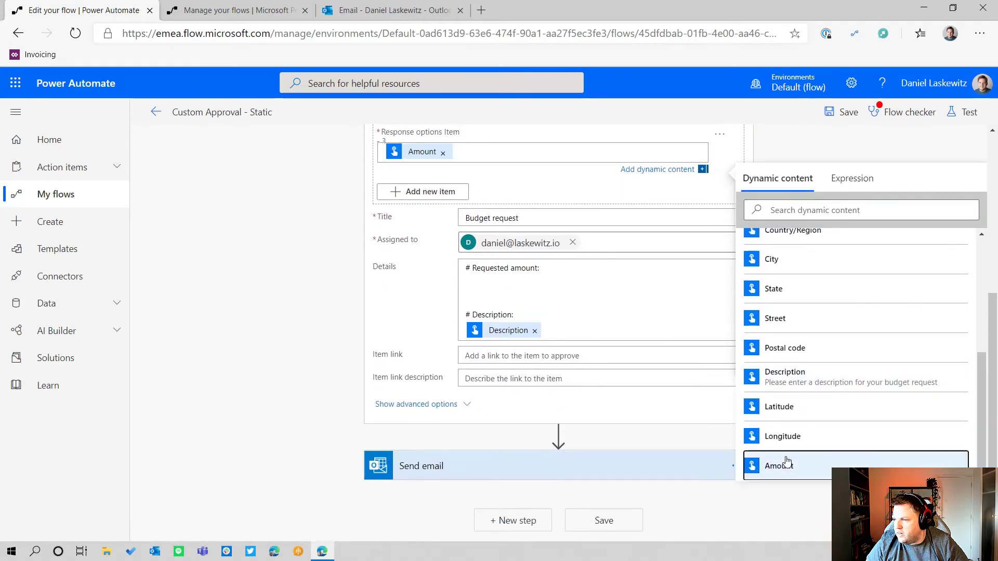
pyautogui.scroll(5, 450, 241)
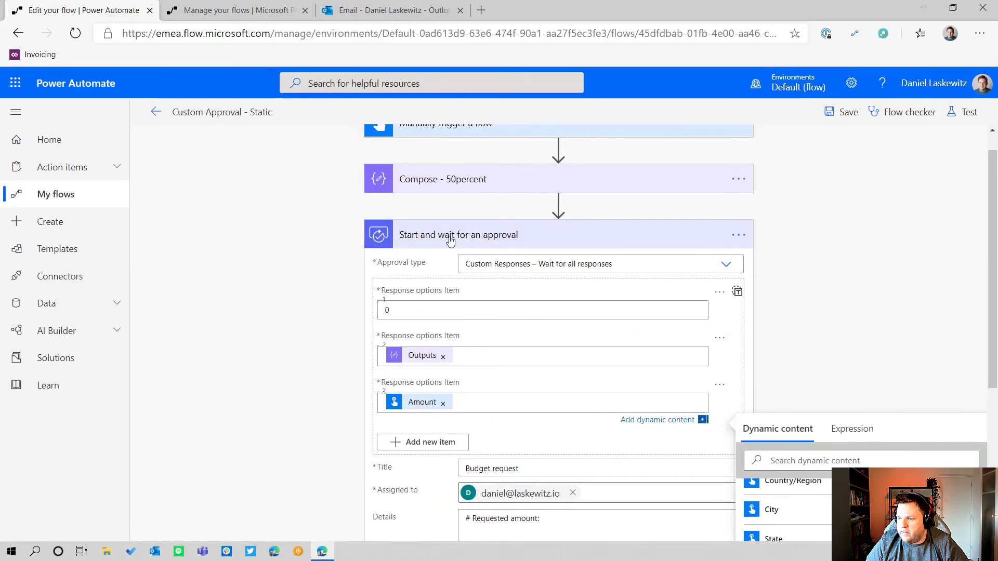
pyautogui.click(864, 275)
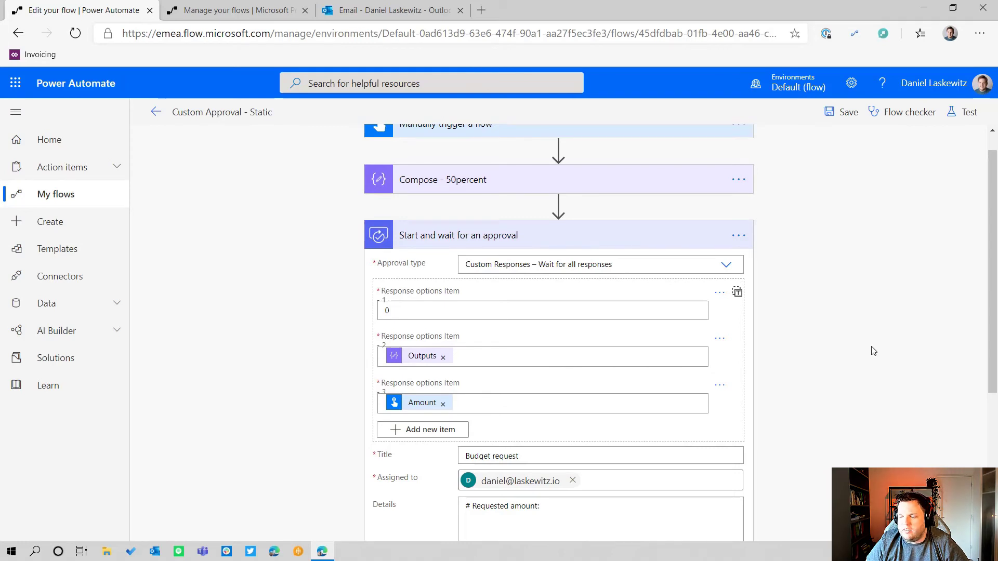
pyautogui.scroll(-5, 873, 351)
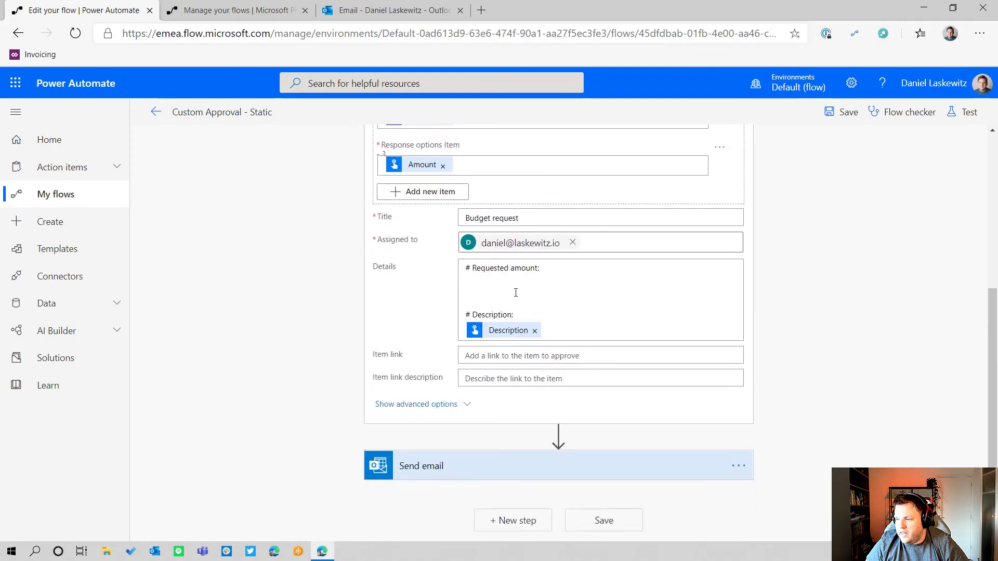
# - Insert the trigger's Amount under 'Requested amount' in the approval Details
pyautogui.click(489, 282)
pyautogui.scroll(-4, 853, 420)
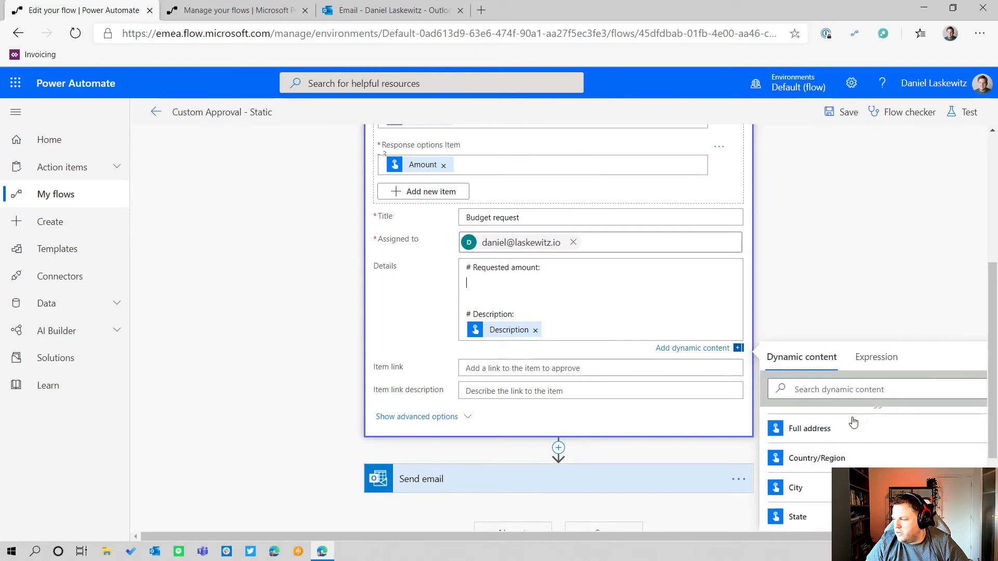
pyautogui.scroll(-3, 853, 422)
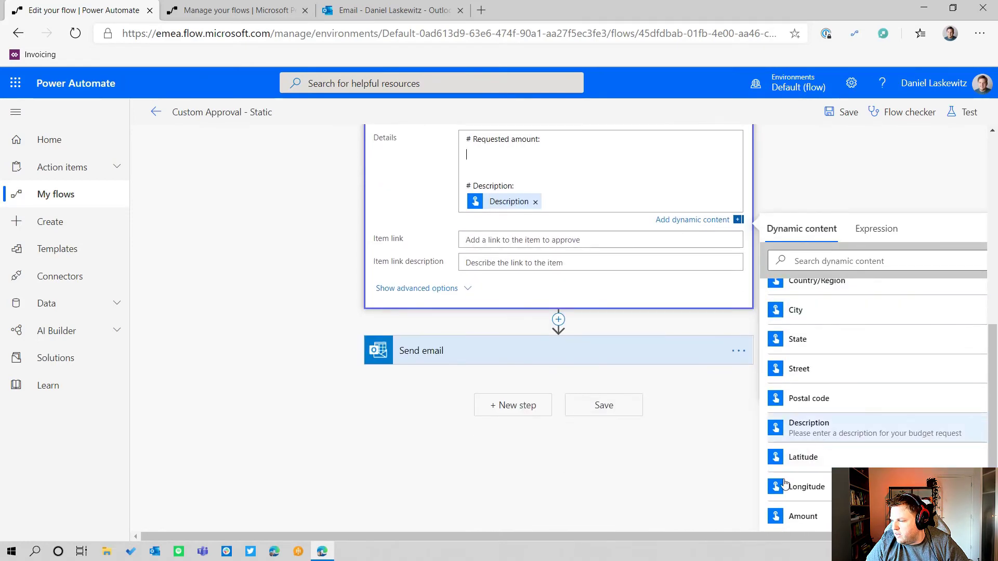
pyautogui.click(826, 512)
# - Review the Send email step and expand the manual trigger to check its inputs
pyautogui.scroll(6, 544, 242)
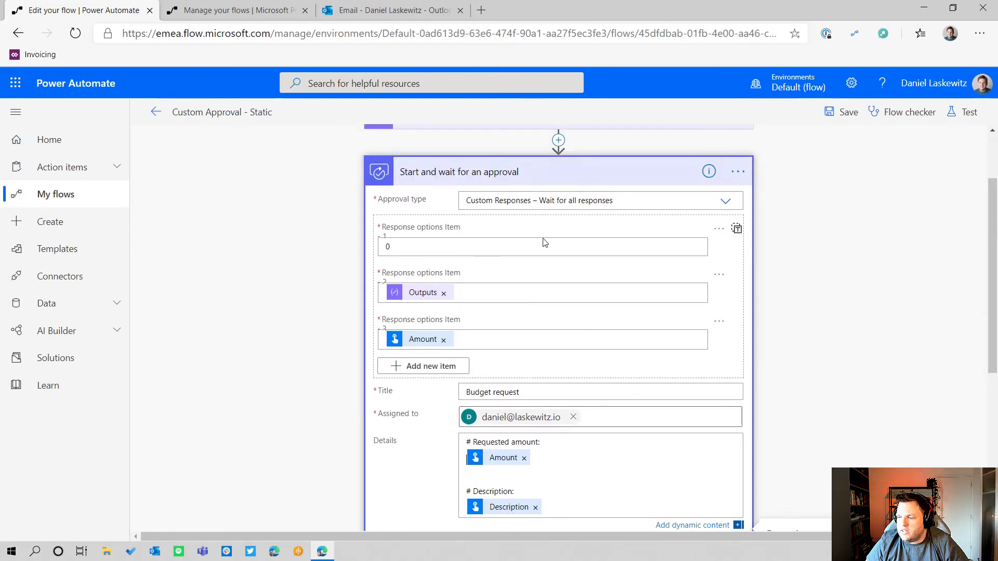
pyautogui.scroll(-6, 529, 241)
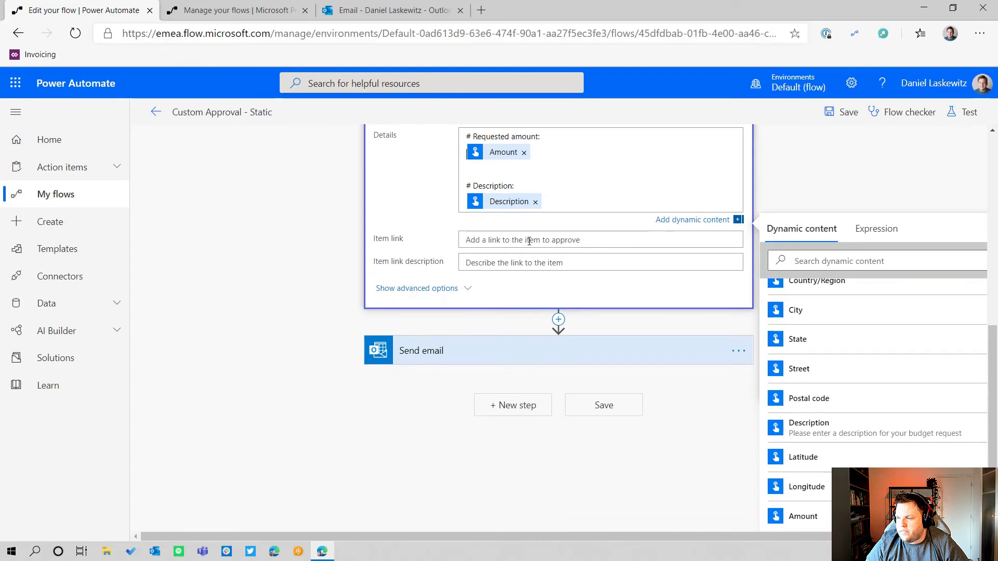
pyautogui.click(484, 349)
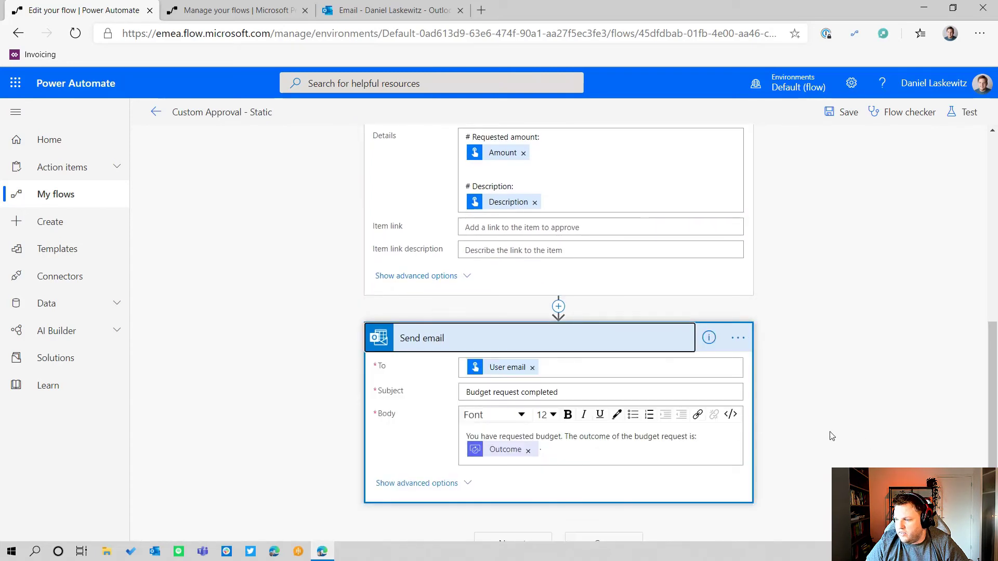
pyautogui.scroll(7, 861, 285)
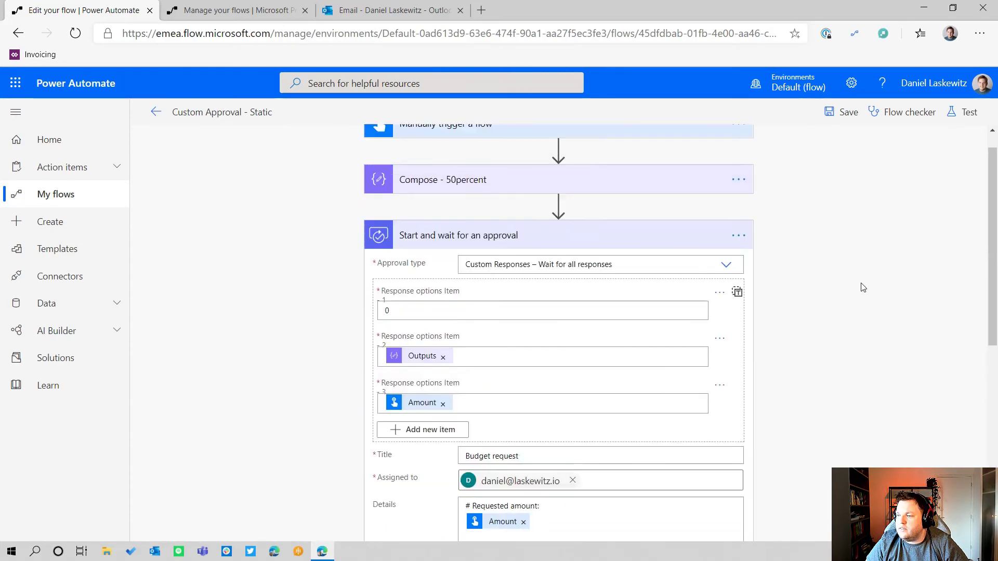
pyautogui.click(476, 137)
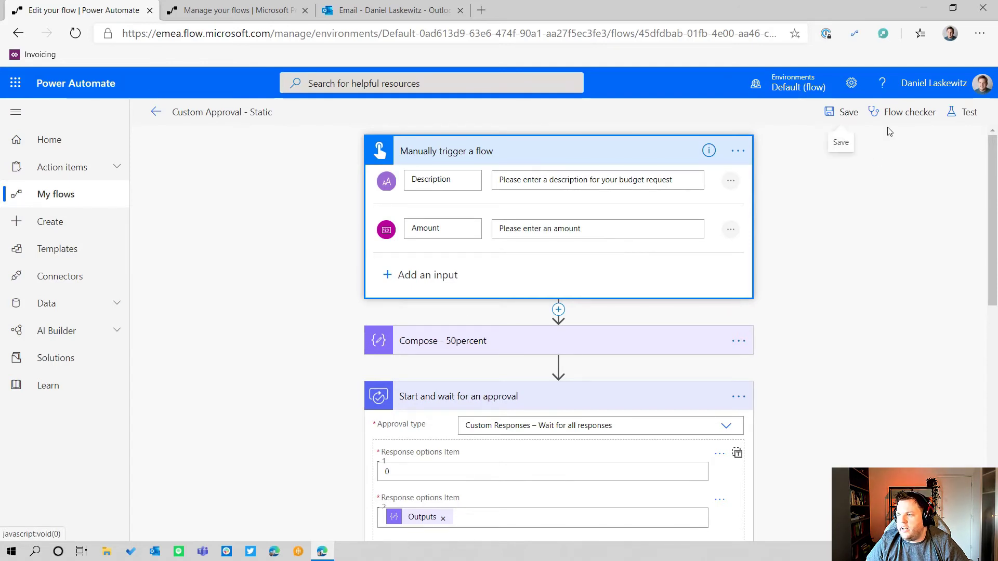
pyautogui.scroll(-2, 541, 283)
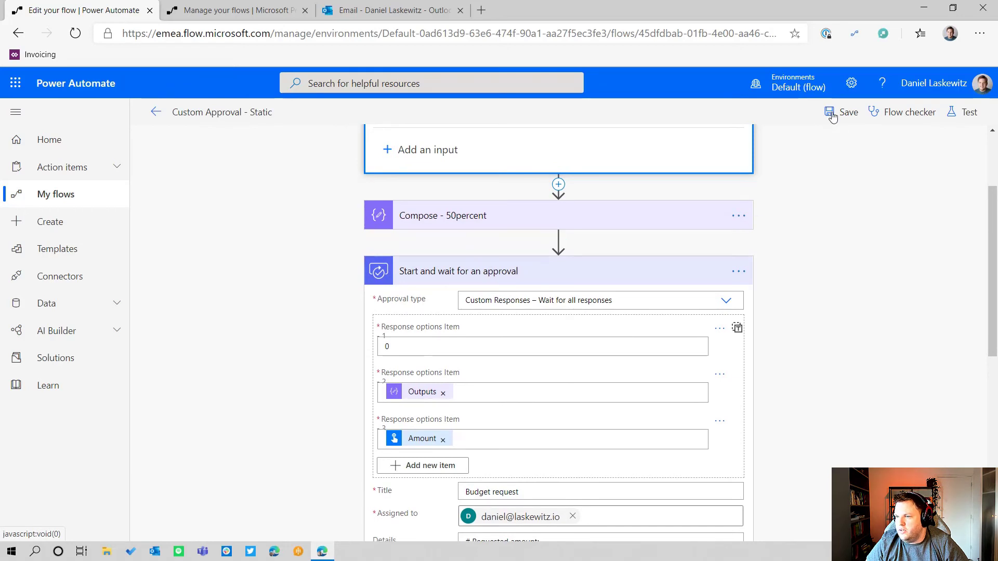
# - Save and test the flow manually with a budget request Description and Amount 100000
pyautogui.click(954, 113)
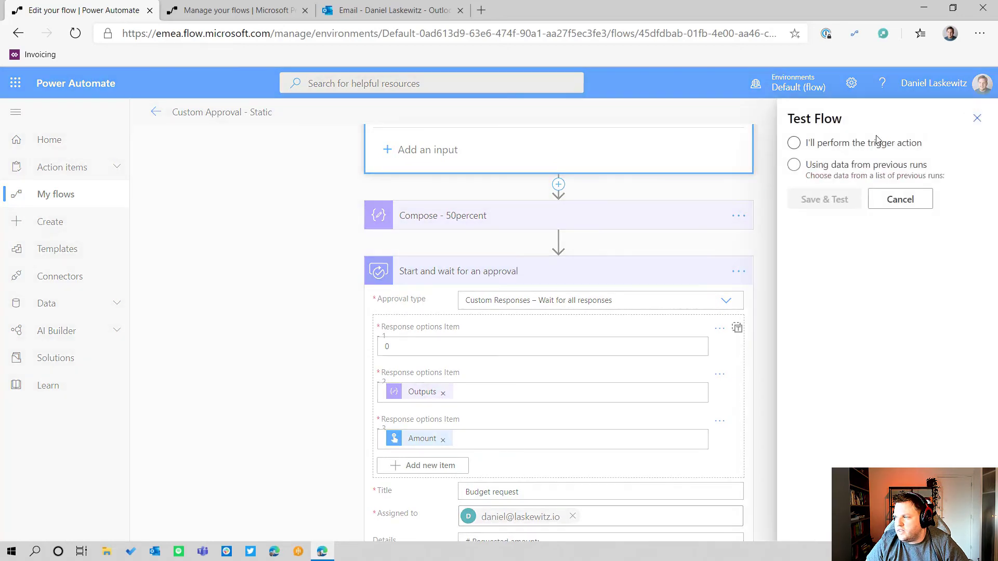
pyautogui.click(838, 148)
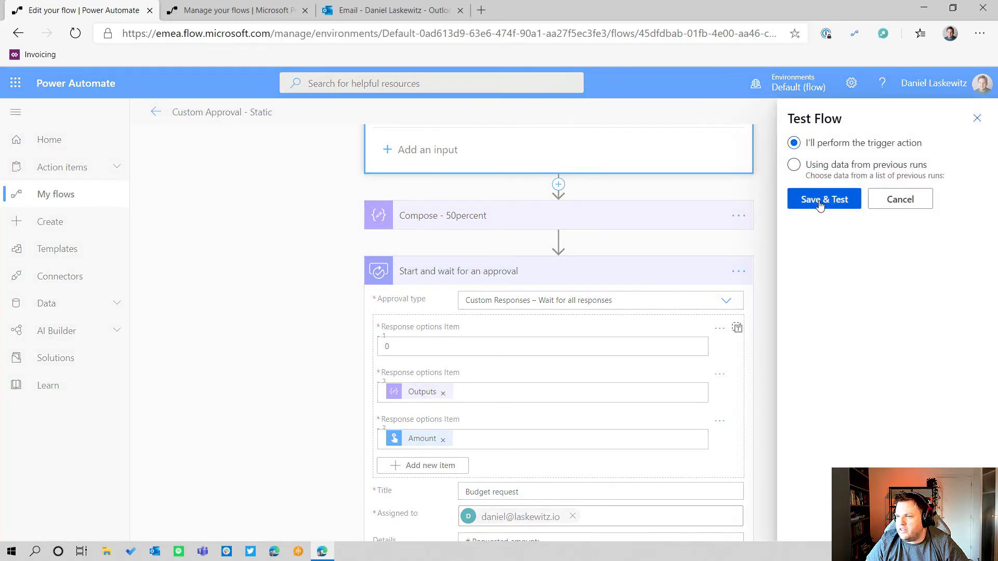
pyautogui.click(820, 203)
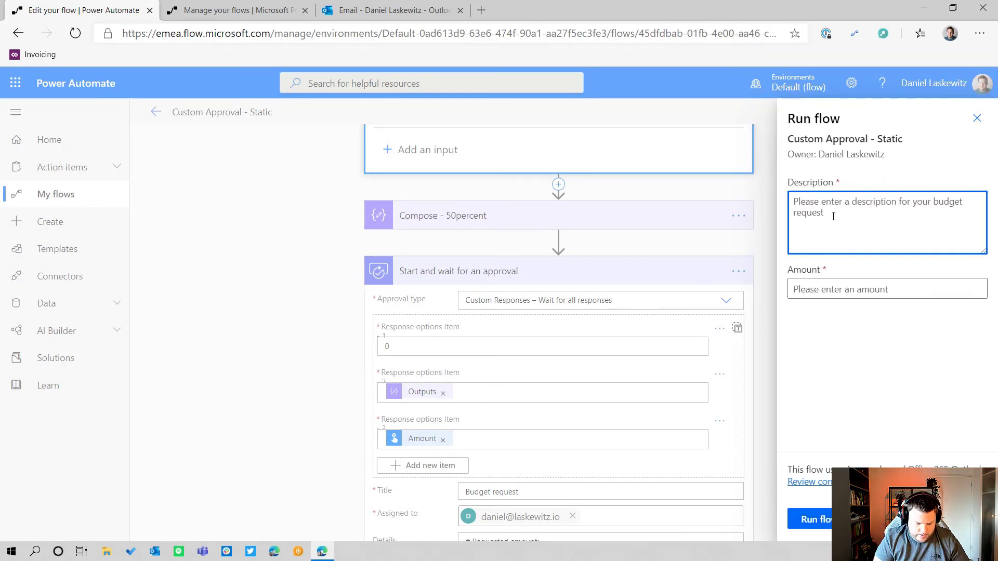
pyautogui.write('I need a lot of money for my project')
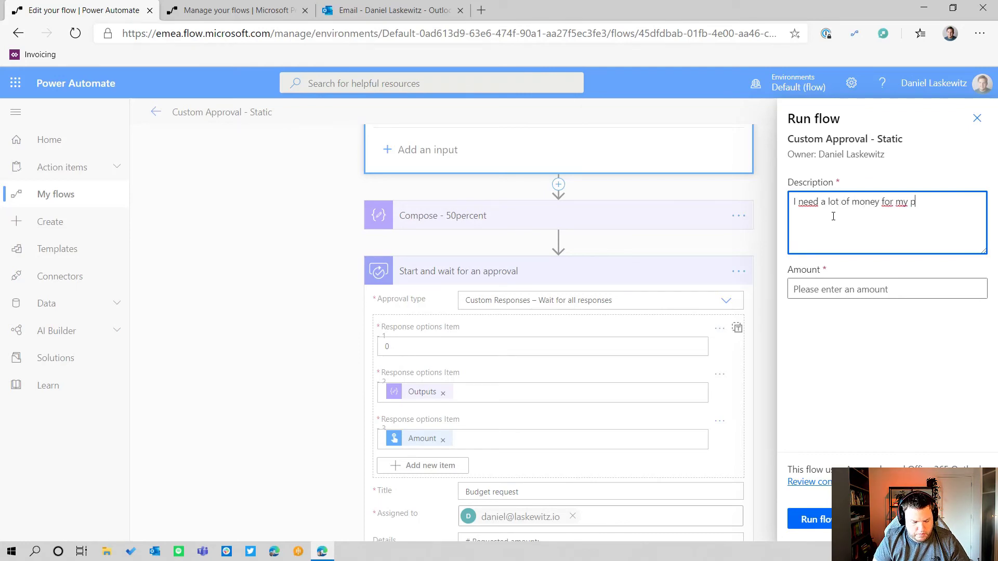
pyautogui.click(837, 289)
pyautogui.write('100000')
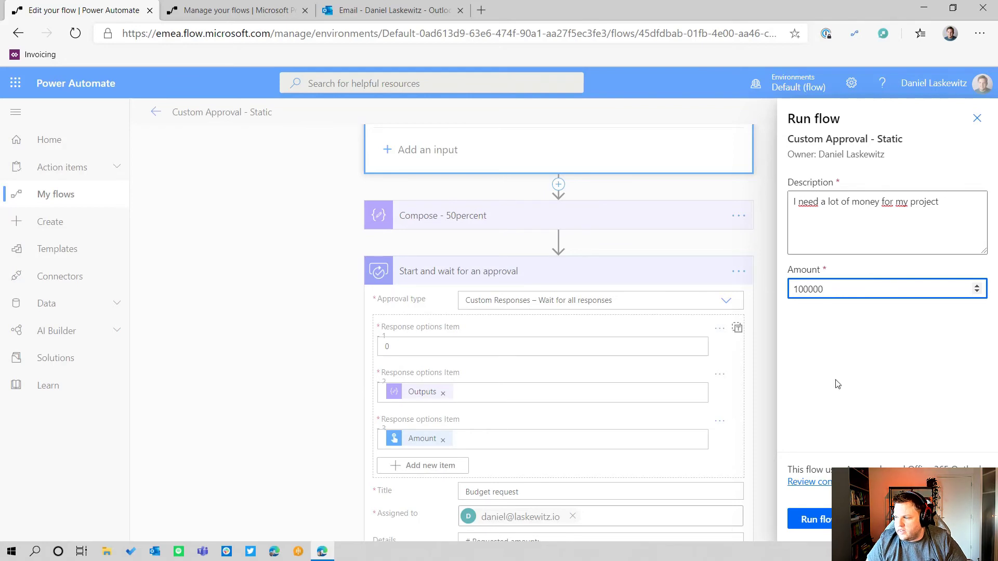
pyautogui.click(806, 521)
pyautogui.click(805, 520)
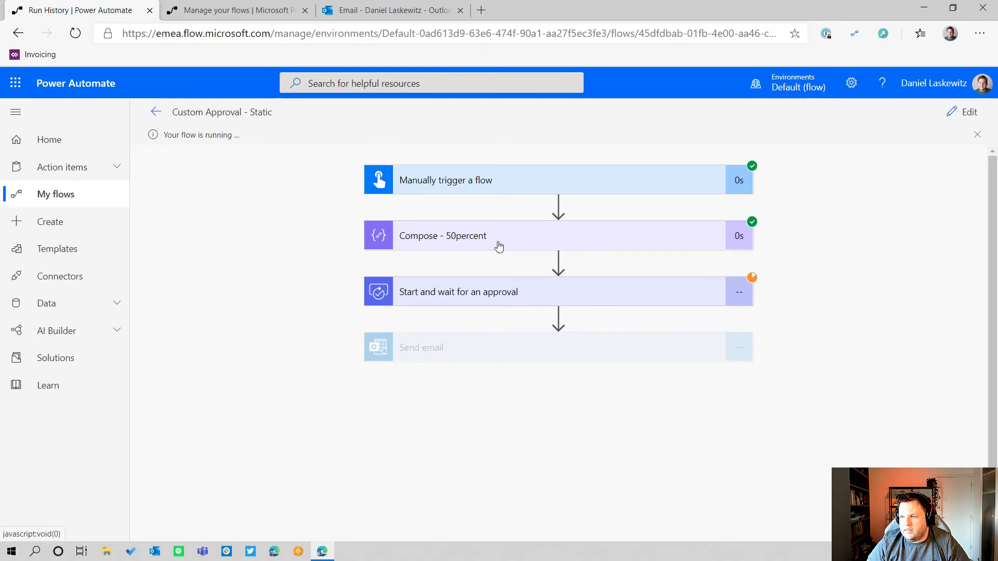
pyautogui.click(517, 238)
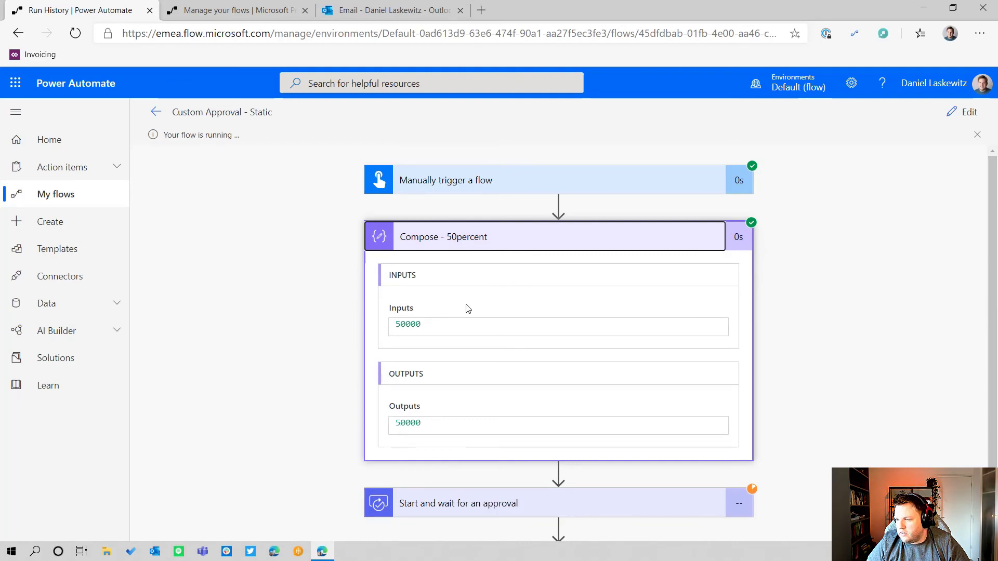
pyautogui.click(570, 244)
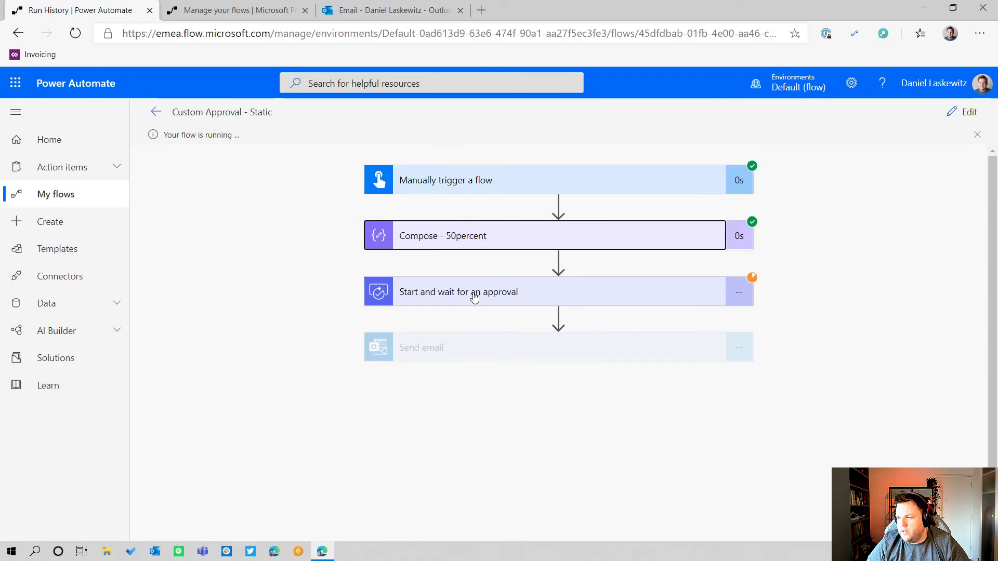
pyautogui.click(521, 301)
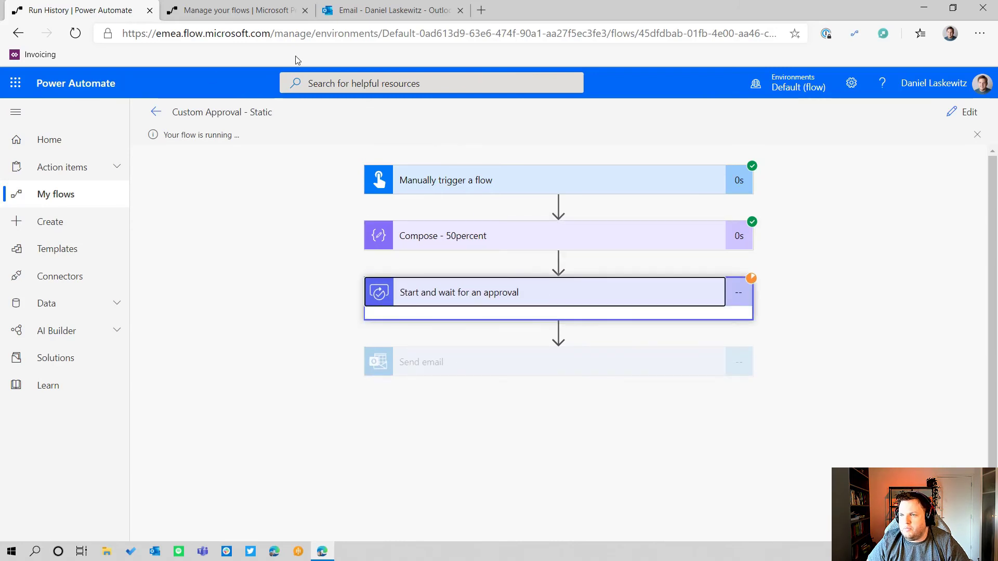
# - Refresh the Approvals list and open the pending Budget request approval
pyautogui.click(224, 11)
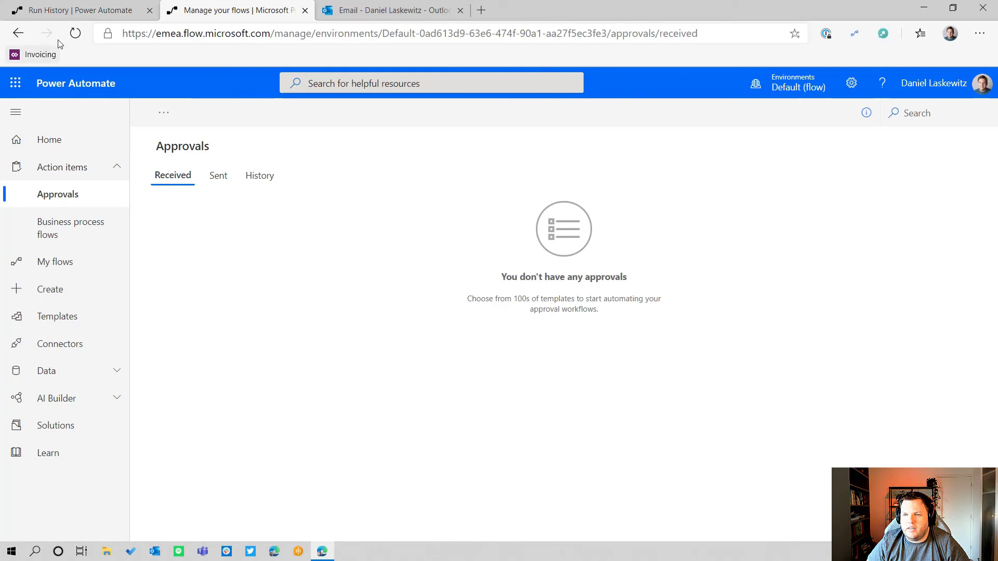
pyautogui.click(75, 35)
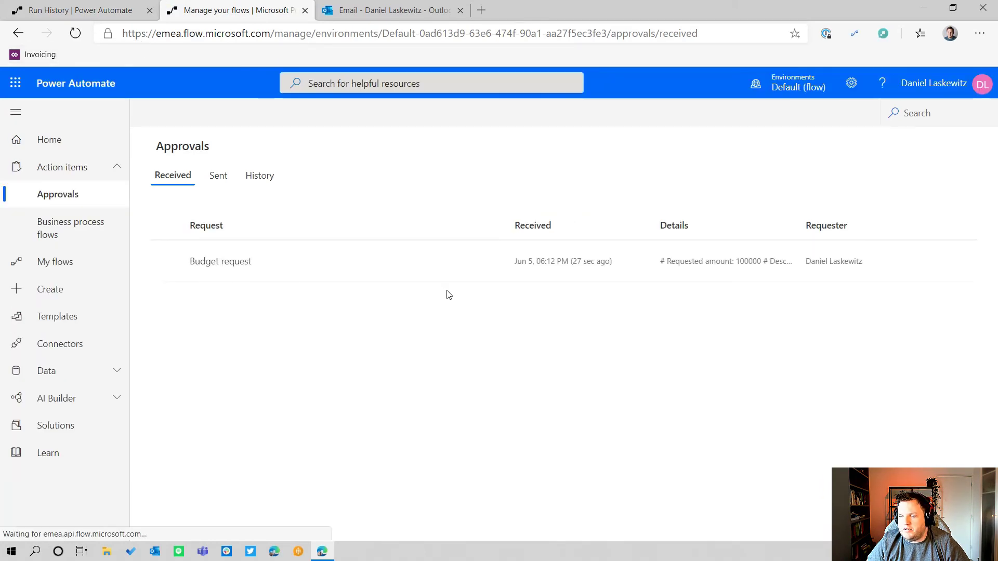
pyautogui.click(210, 265)
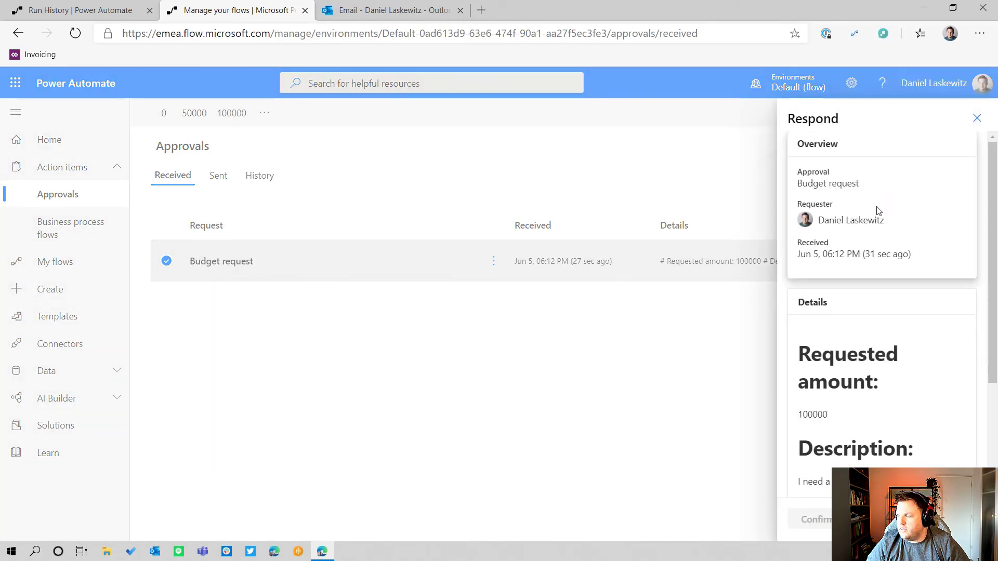
pyautogui.scroll(-2, 945, 277)
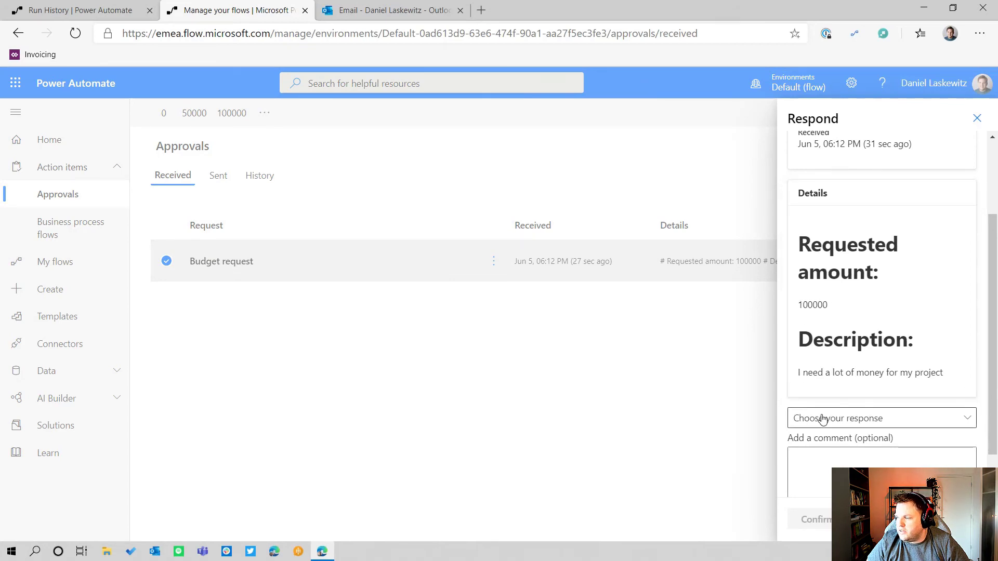
# - Answer the Budget request with 100000 from the 0/50000/100000 options and confirm
pyautogui.click(842, 419)
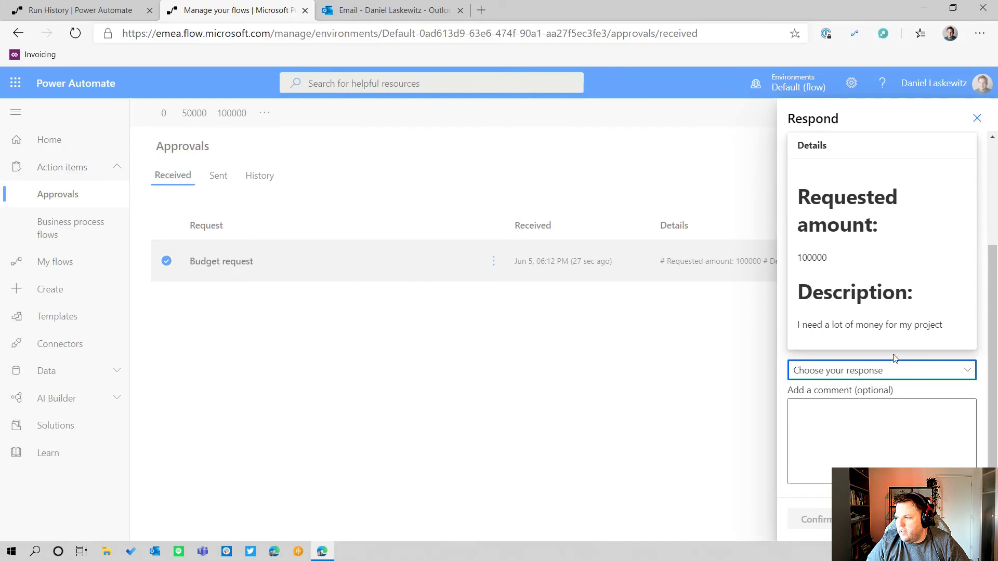
pyautogui.click(886, 372)
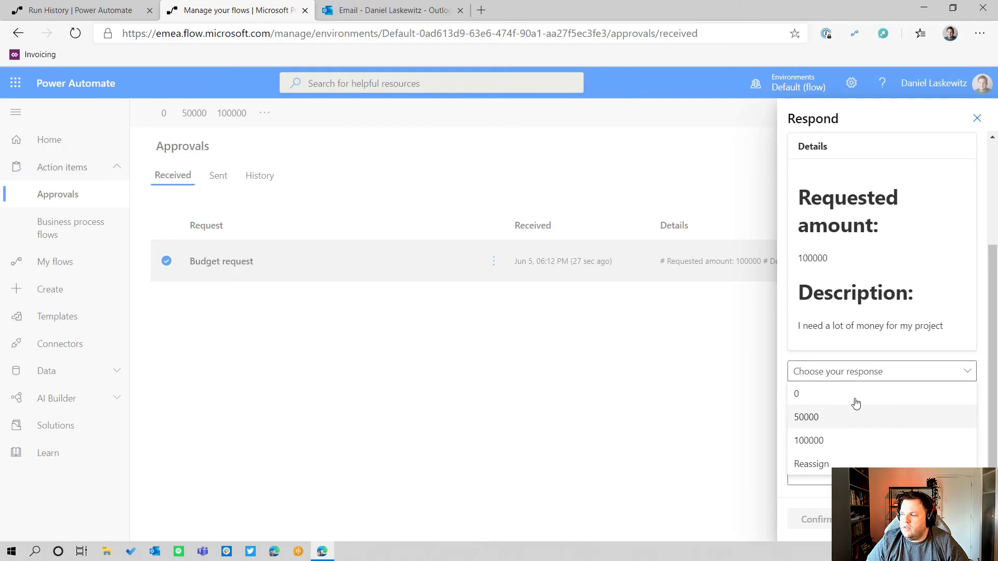
pyautogui.click(861, 441)
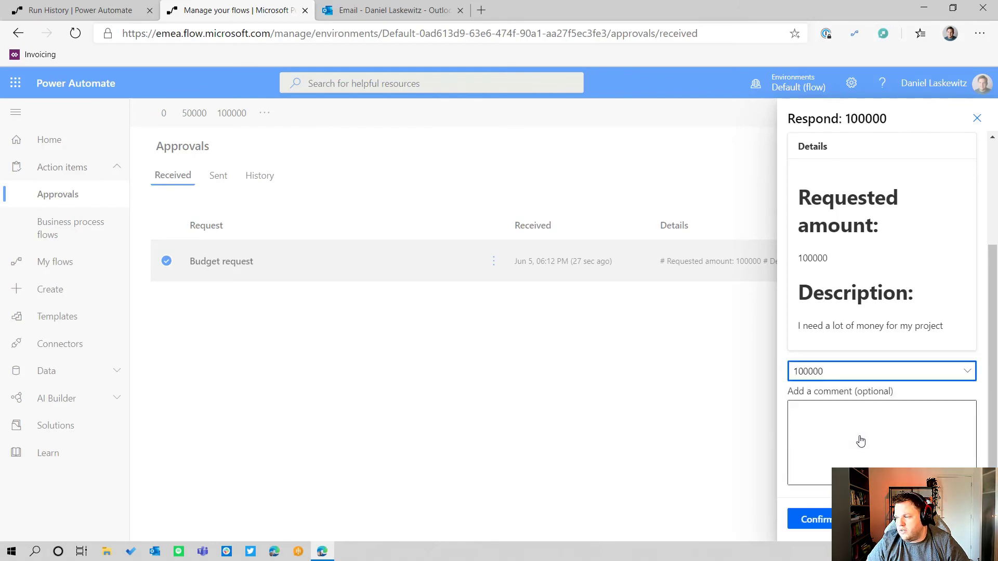
pyautogui.click(858, 443)
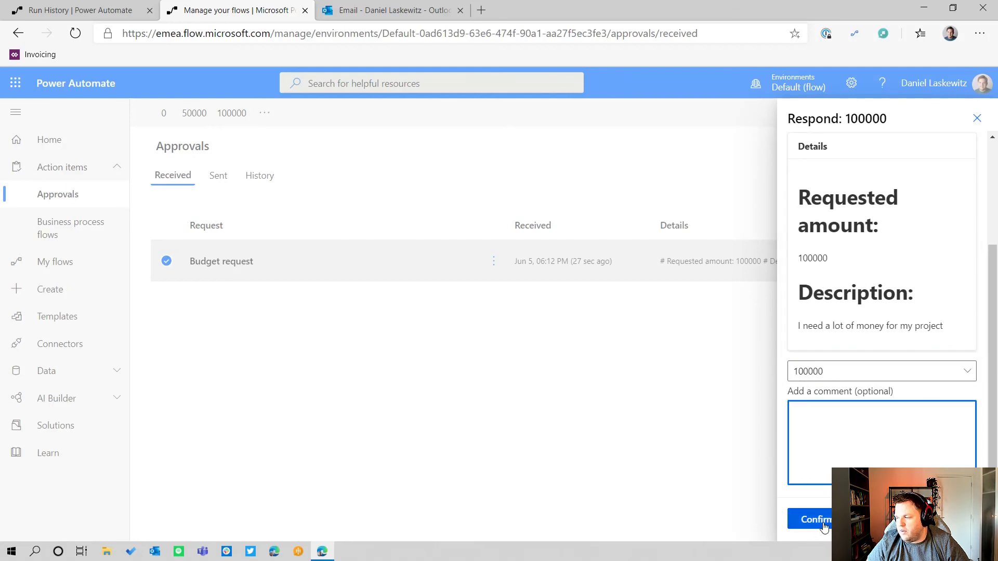
pyautogui.click(807, 525)
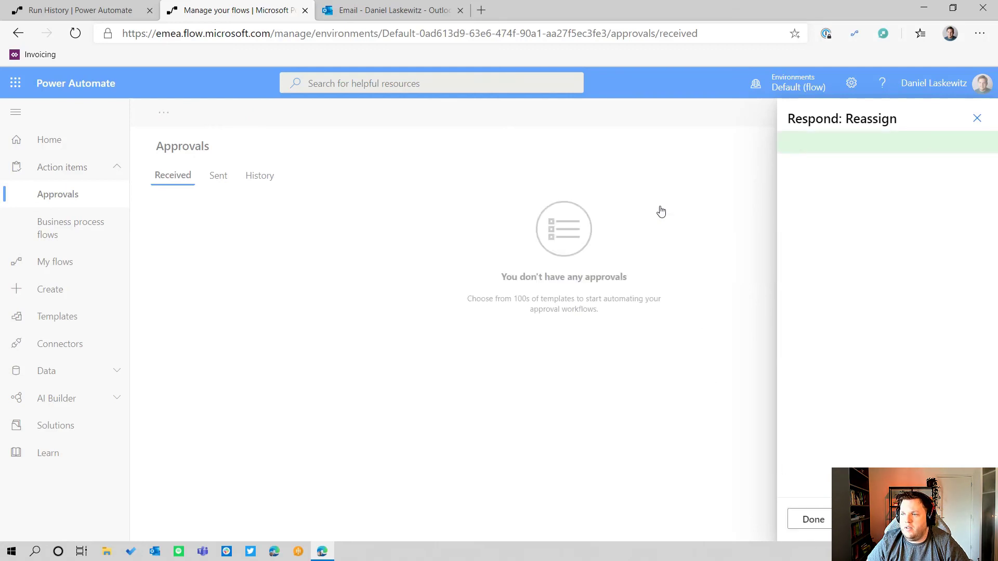
# - In Outlook, read the 6:13 completed email reporting 100000, then the original 6:12 request
pyautogui.click(337, 6)
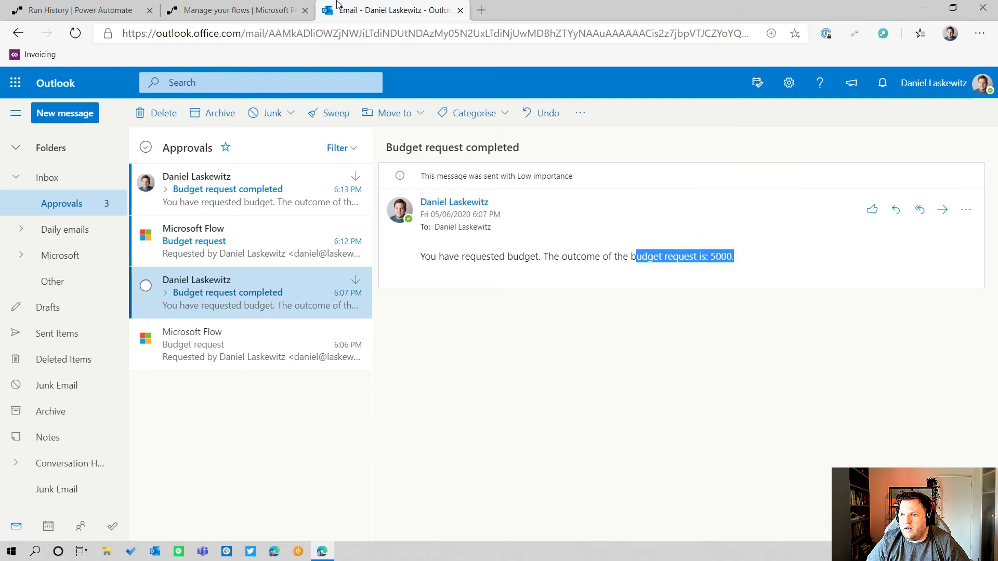
pyautogui.click(235, 229)
pyautogui.click(246, 192)
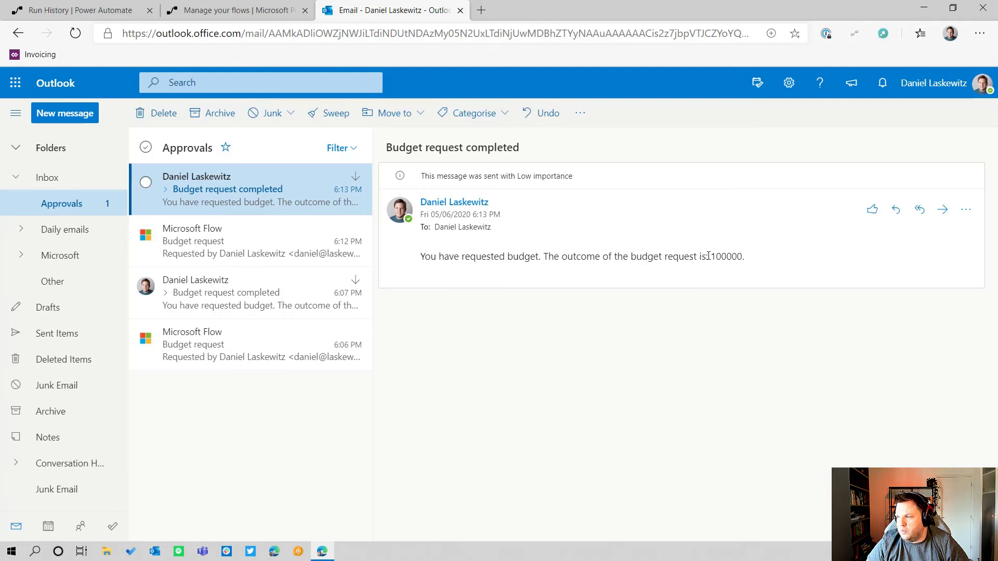
pyautogui.click(280, 234)
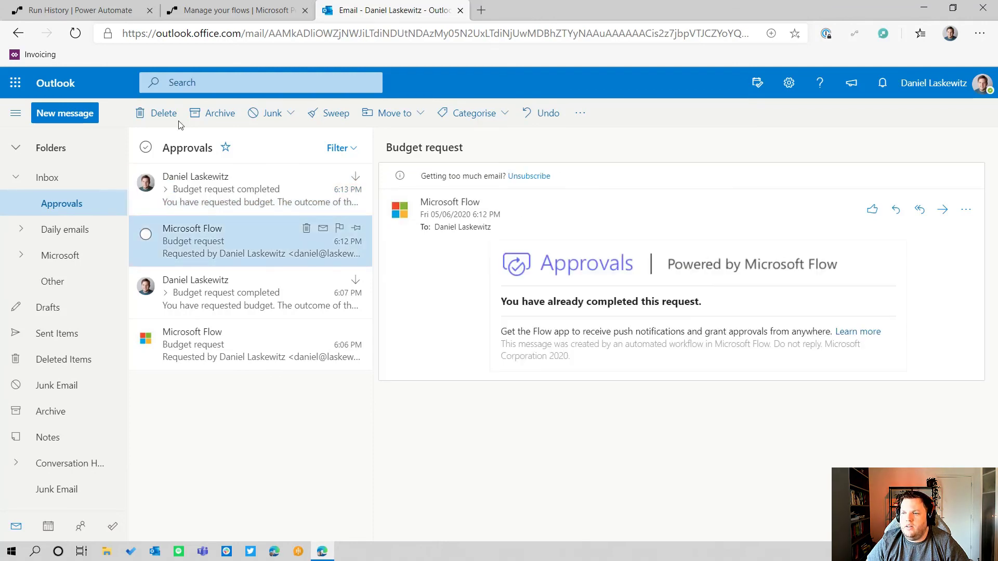
pyautogui.click(87, 9)
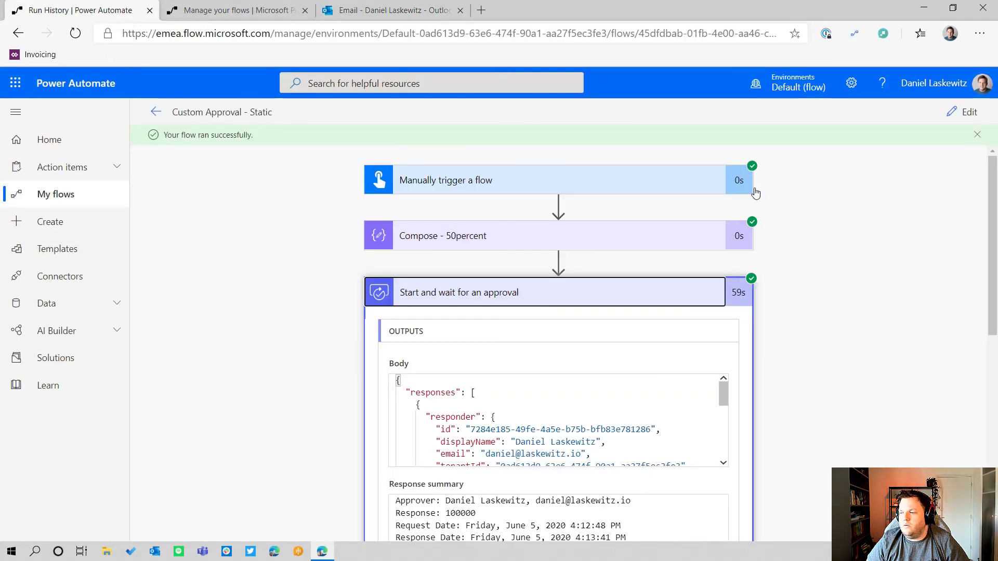
# - Check the run's approval outcome of 100000 and expand the completed Send email step
pyautogui.scroll(-9, 769, 193)
pyautogui.scroll(-1, 559, 229)
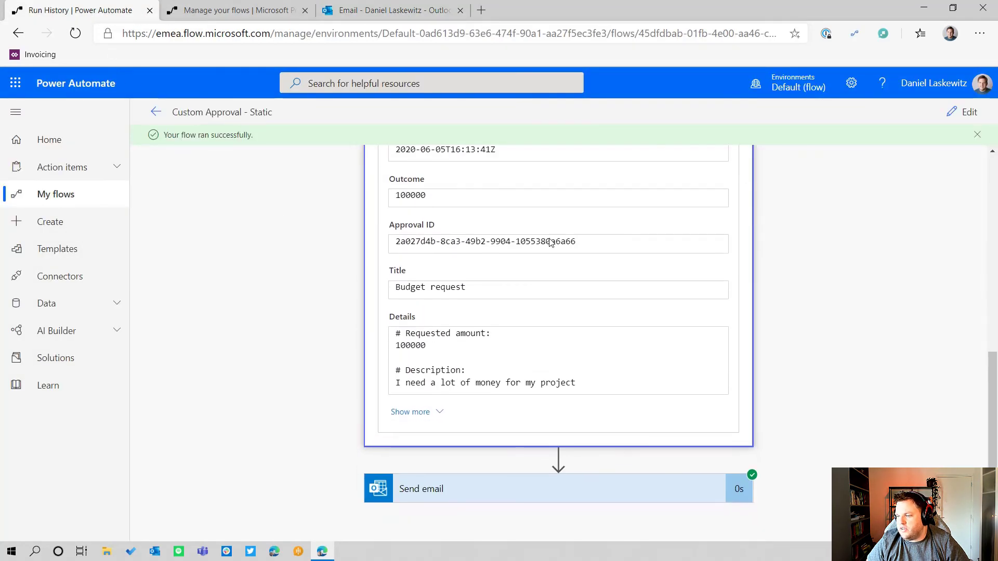
pyautogui.click(680, 485)
pyautogui.scroll(8, 597, 346)
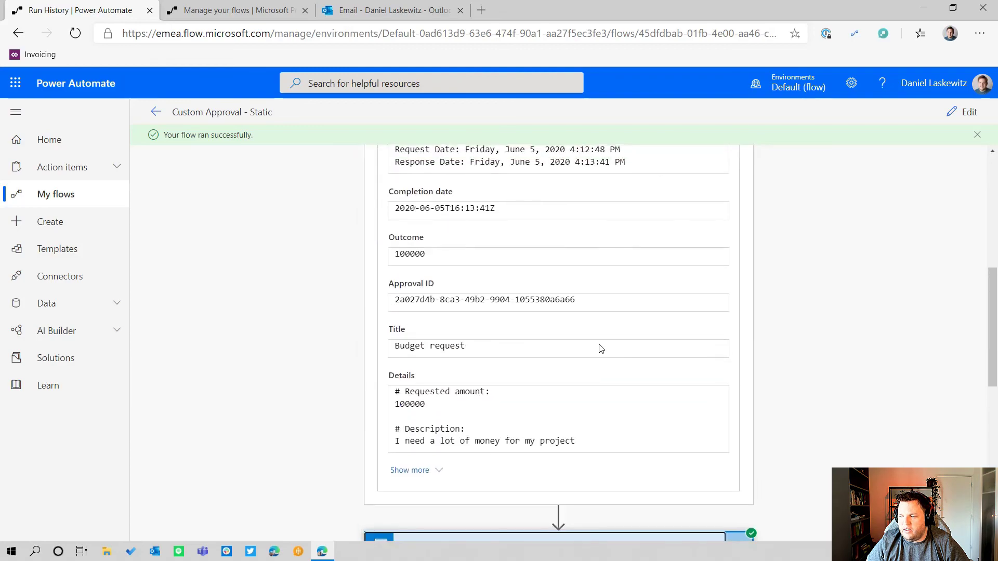
pyautogui.scroll(10, 601, 348)
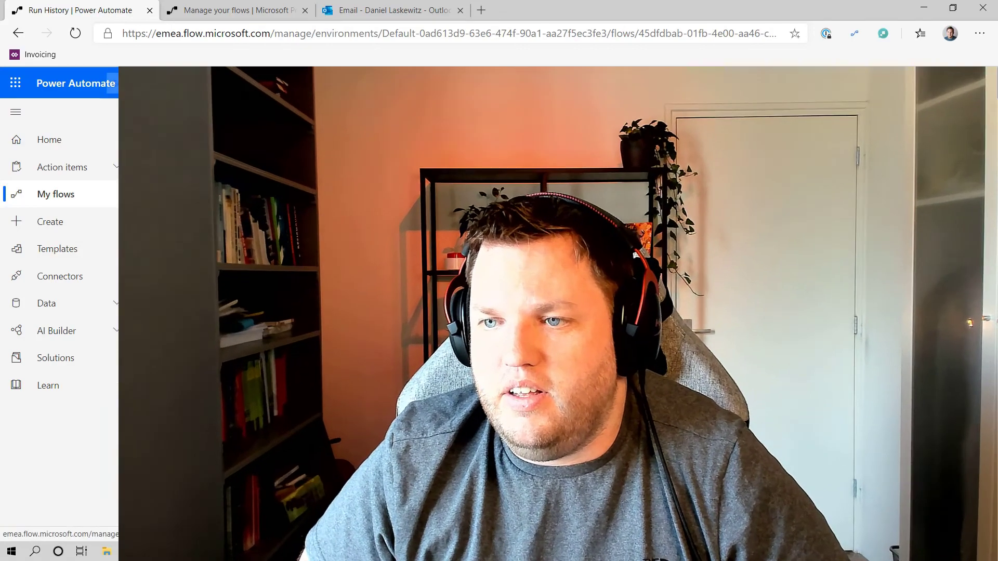